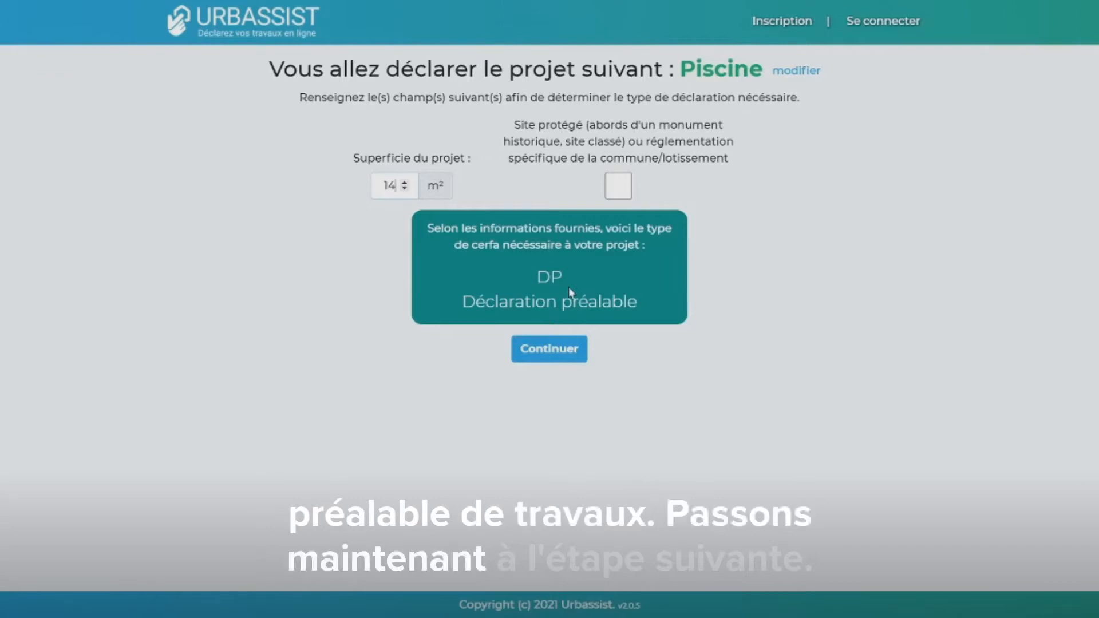
Step: Locate the pool project by its postal address and select cadastral parcel 215 of section HL on the map
{"action": "left_click", "coordinate": [563, 348]}
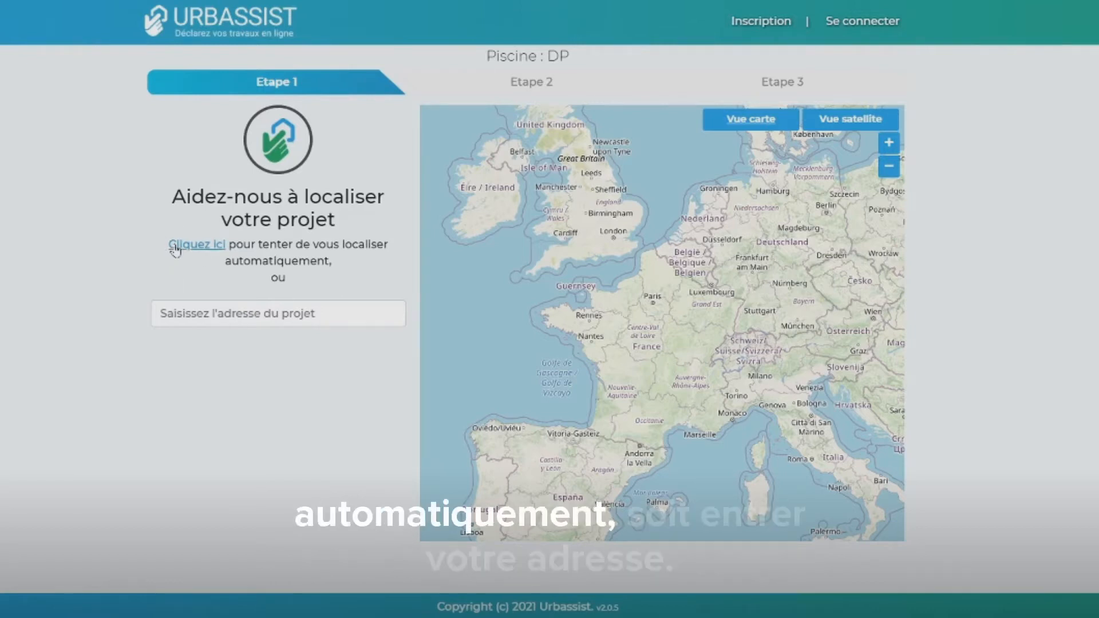
{"action": "left_click", "coordinate": [187, 313]}
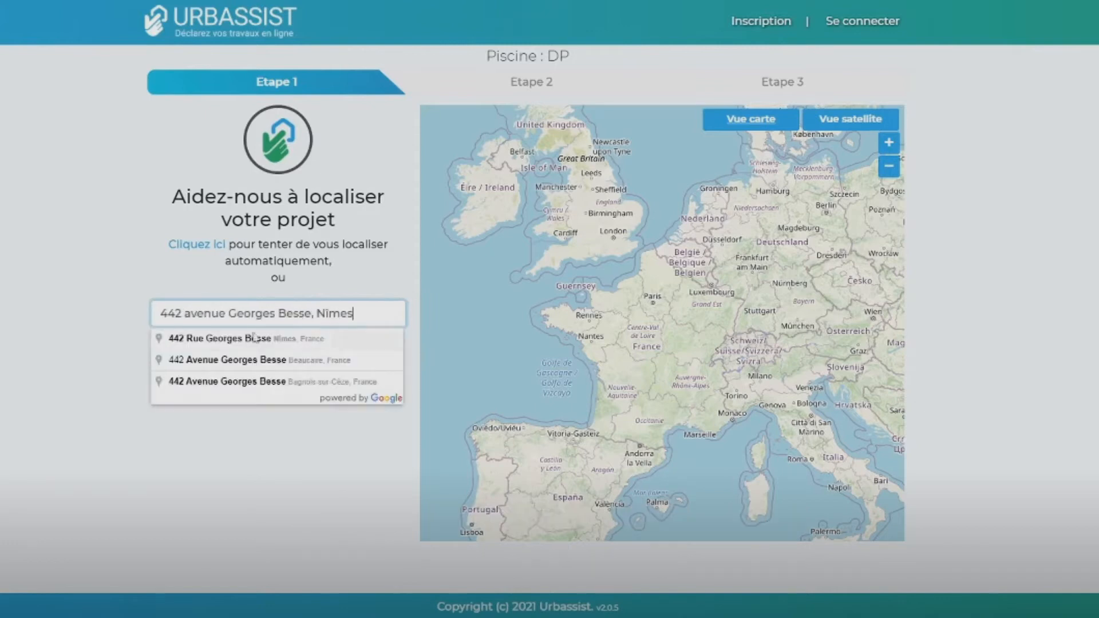
{"action": "left_click", "coordinate": [255, 338]}
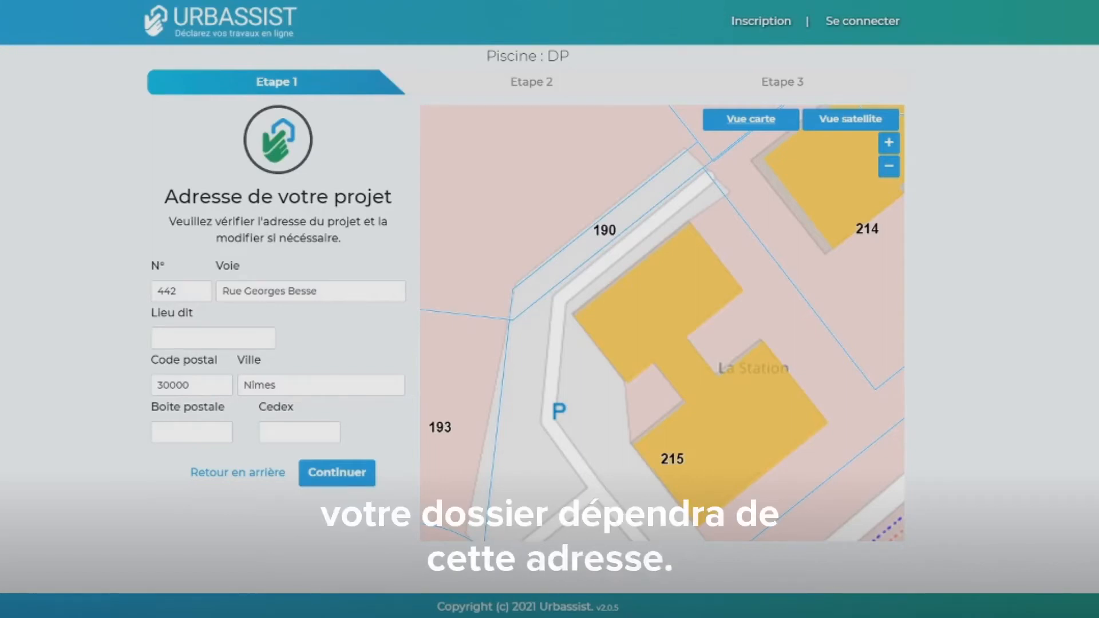
{"action": "left_click", "coordinate": [340, 472]}
{"action": "left_click", "coordinate": [639, 373]}
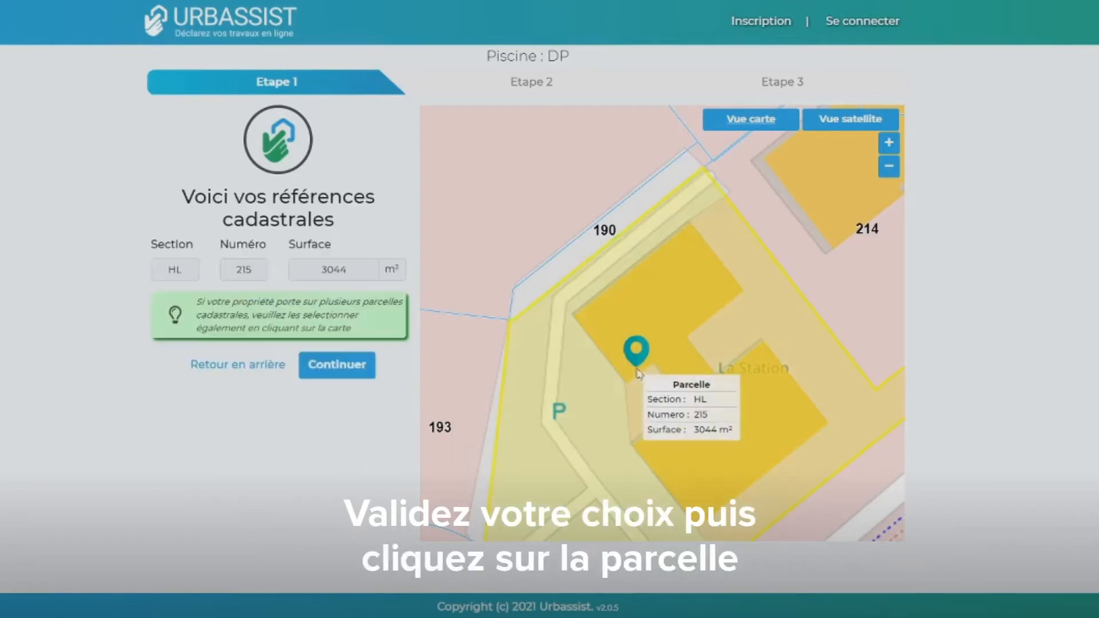
{"action": "left_click", "coordinate": [362, 370]}
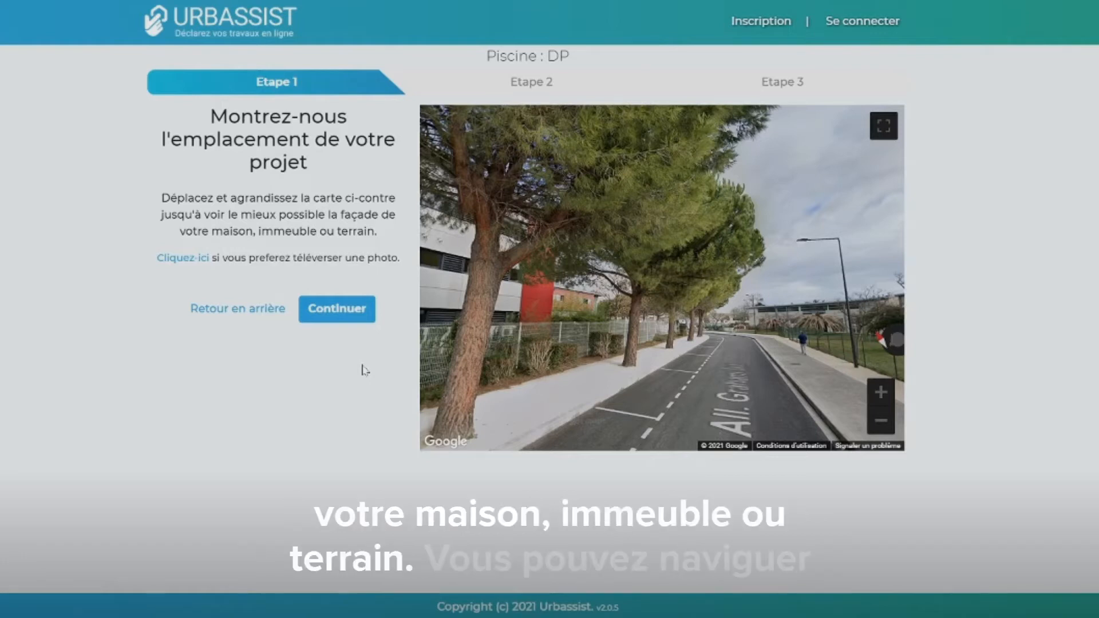
Step: Navigate the street view to frame the red-and-white building's façade from its entrance and validate this view for the situation plan
{"action": "left_click_drag", "start_coordinate": [481, 295], "coordinate": [712, 324]}
{"action": "left_click", "coordinate": [711, 329]}
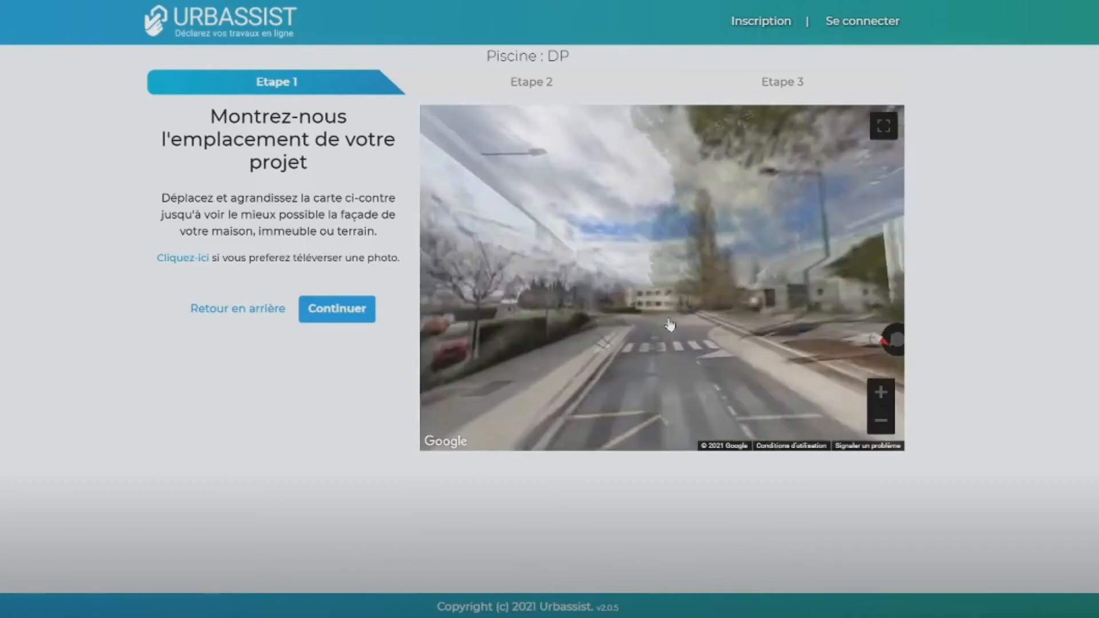
{"action": "left_click", "coordinate": [728, 346]}
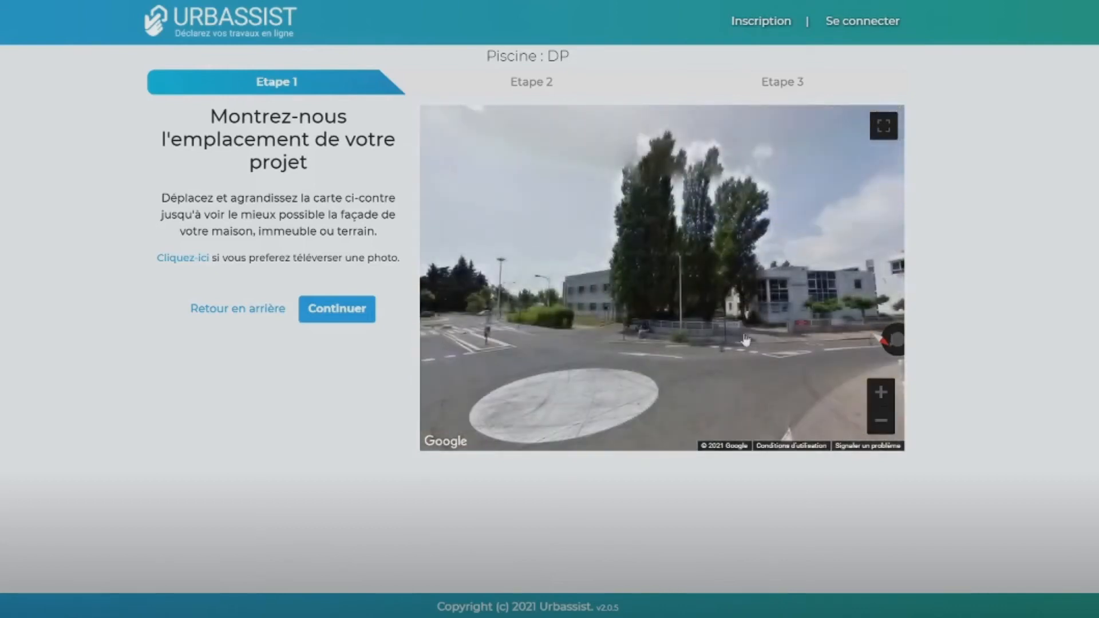
{"action": "left_click_drag", "start_coordinate": [662, 299], "coordinate": [446, 303]}
{"action": "left_click_drag", "start_coordinate": [809, 319], "coordinate": [457, 301]}
{"action": "left_click", "coordinate": [691, 304]}
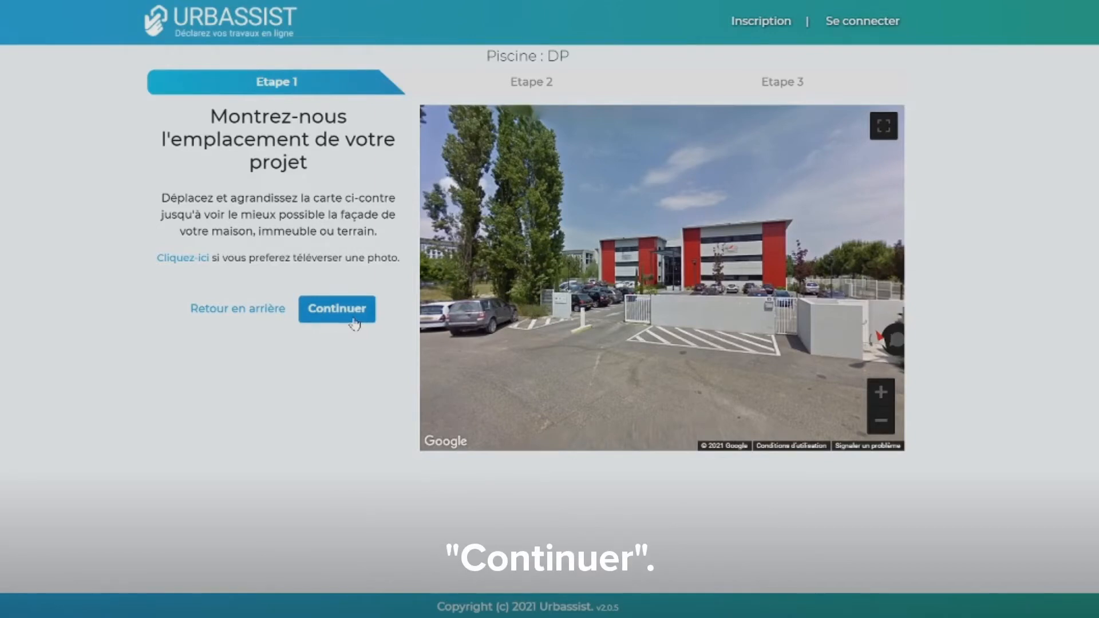
{"action": "left_click", "coordinate": [355, 322]}
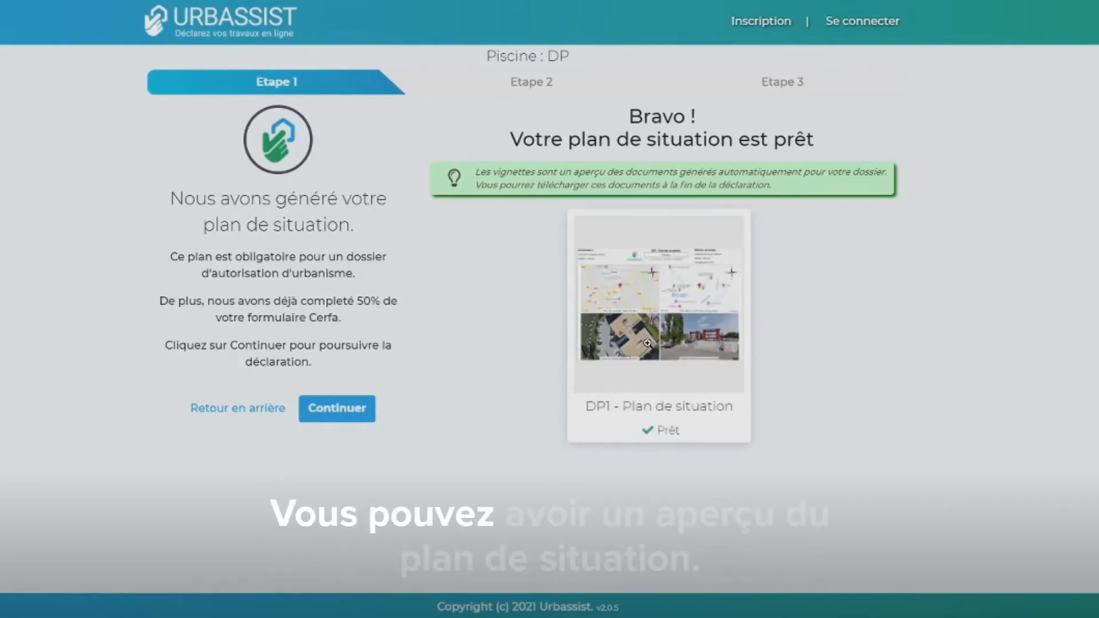
Step: Preview the DP1 situation plan, close the preview and continue the declaration
{"action": "left_click", "coordinate": [646, 343]}
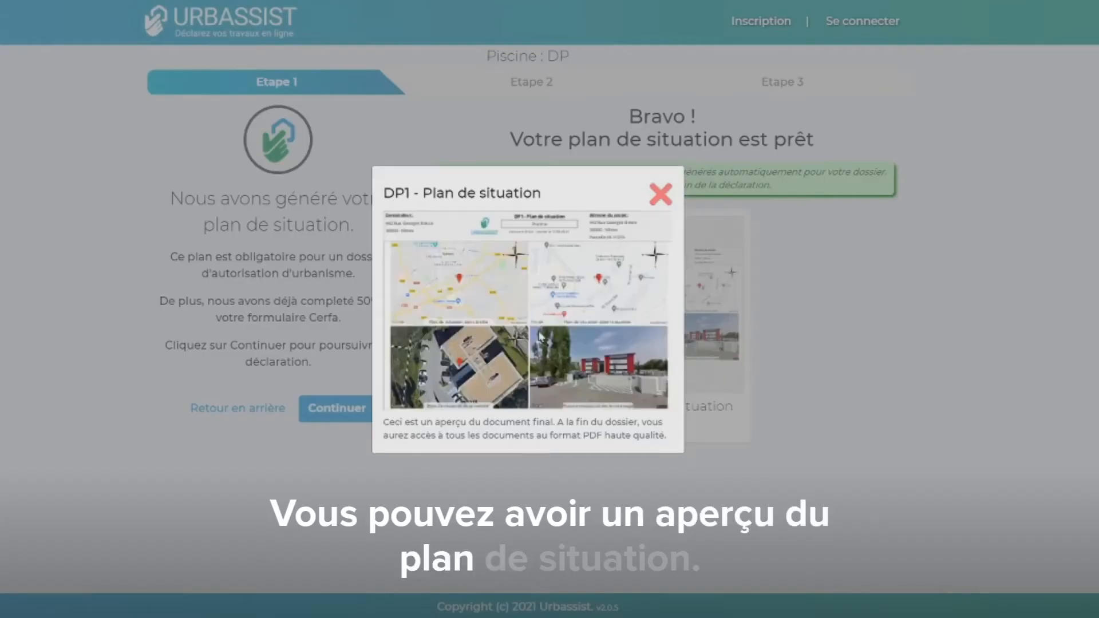
{"action": "left_click", "coordinate": [661, 204]}
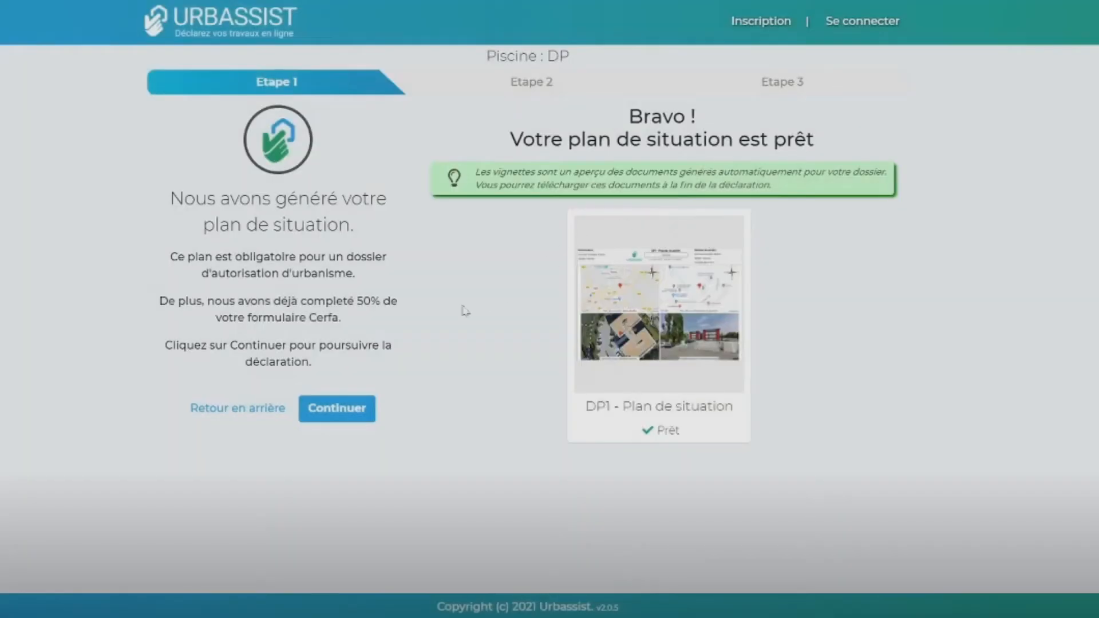
{"action": "left_click", "coordinate": [337, 408]}
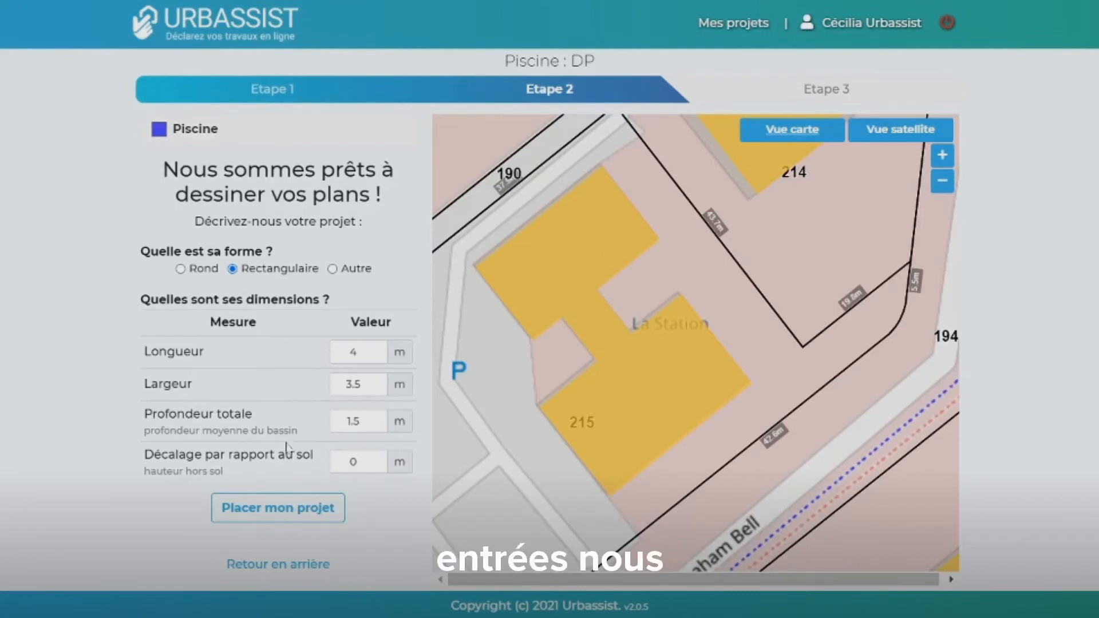
Step: Place the 4 by 3.5 m rectangular pool on parcel 215, between the building and the parcel 214 boundary, and validate its position
{"action": "left_click", "coordinate": [307, 501]}
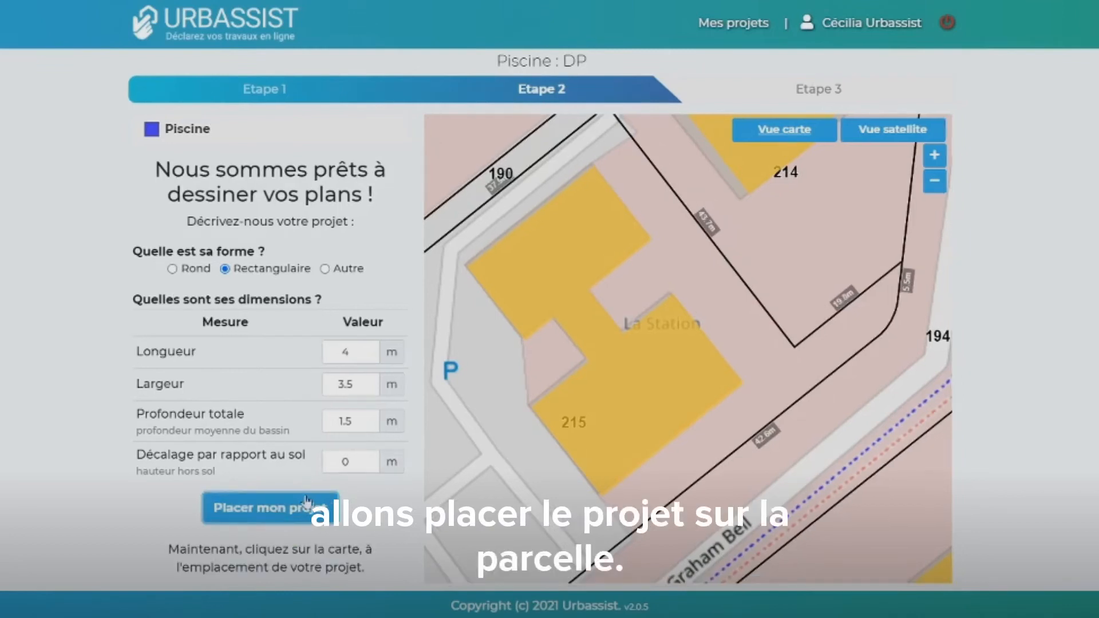
{"action": "left_click", "coordinate": [675, 260]}
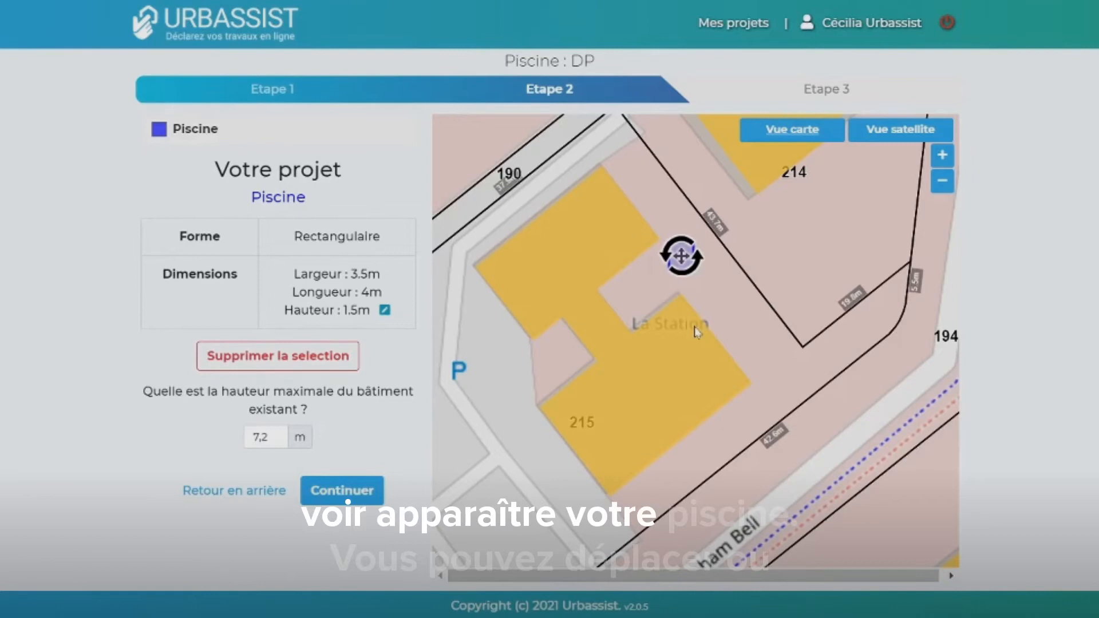
{"action": "mouse_move", "coordinate": [681, 258]}
{"action": "left_mouse_down"}
{"action": "mouse_move", "coordinate": [672, 241]}
{"action": "mouse_move", "coordinate": [690, 256]}
{"action": "left_mouse_up"}
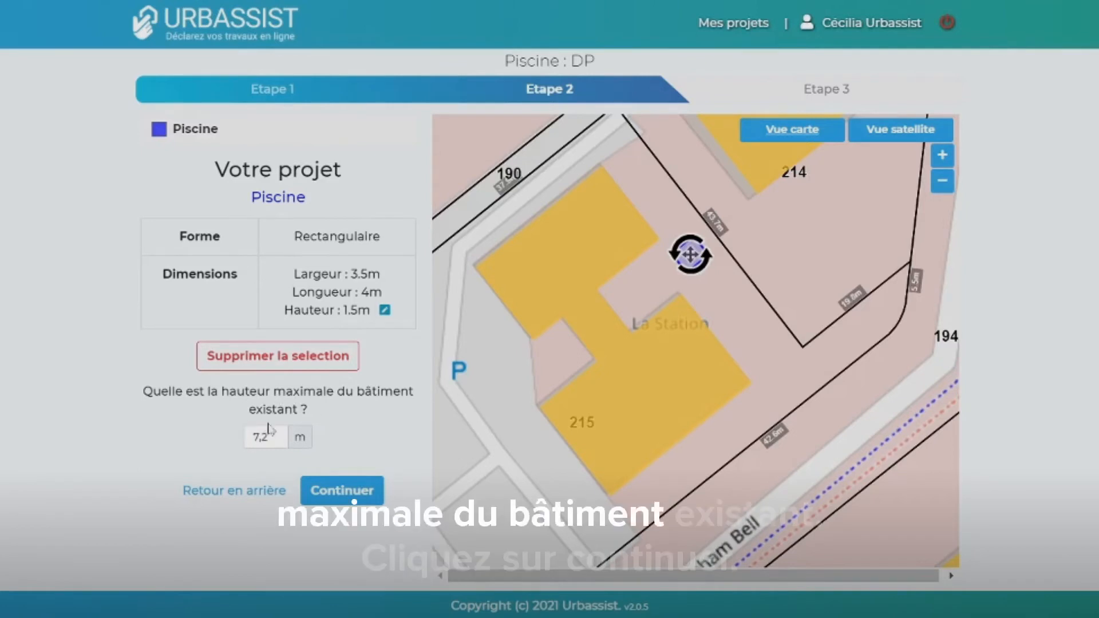
{"action": "left_click", "coordinate": [334, 493]}
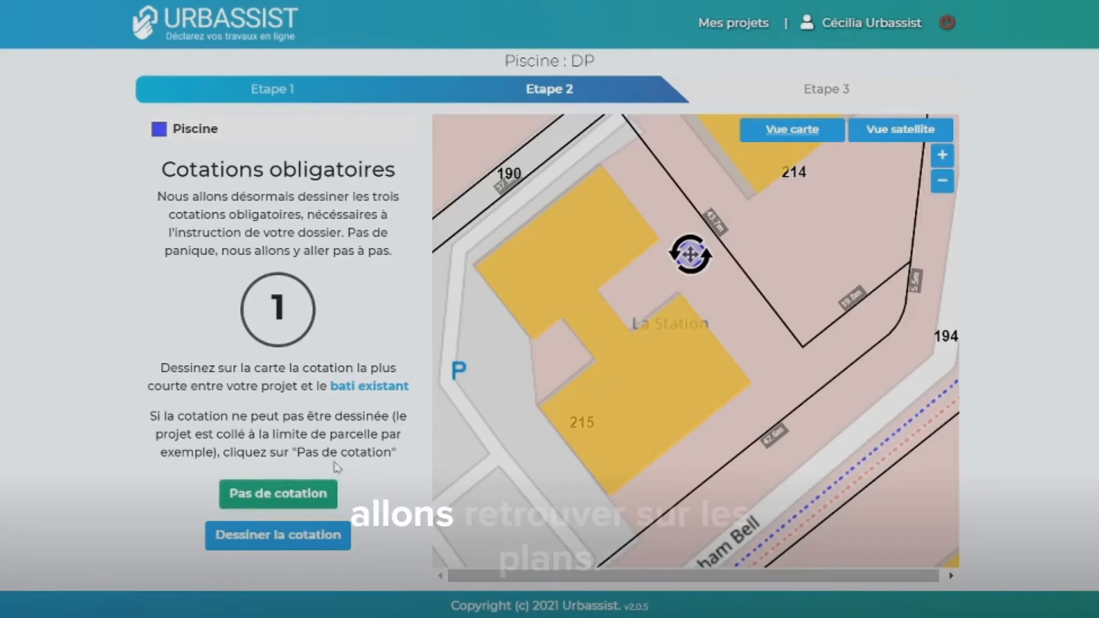
Step: Draw the mandatory dimensions from the pool to the existing building and to the nearest neighbour's parcel boundary
{"action": "left_click", "coordinate": [310, 536]}
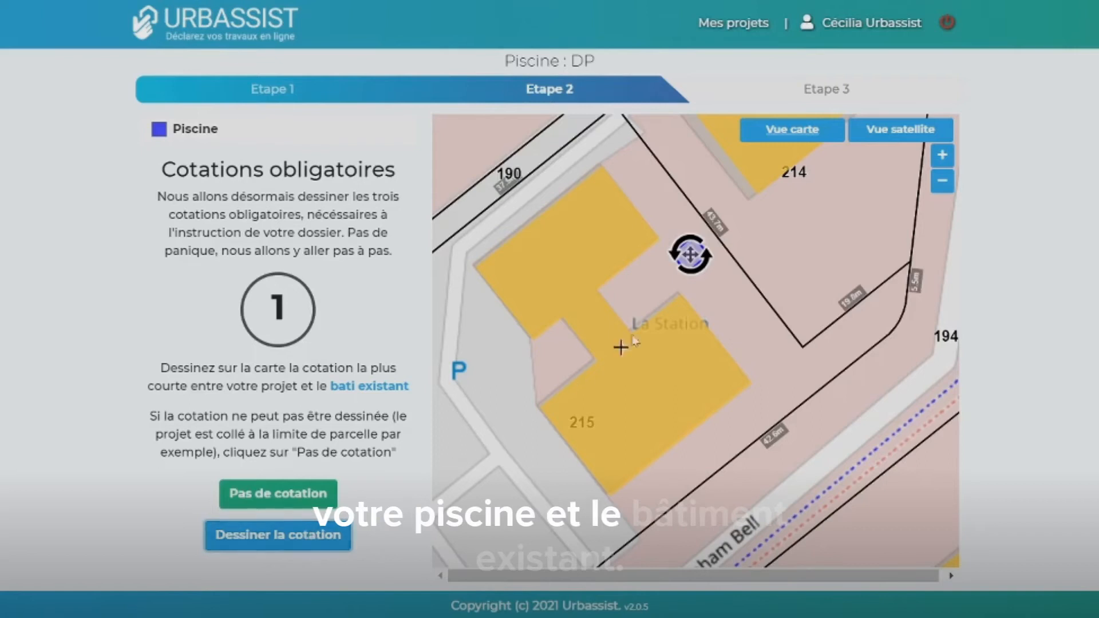
{"action": "left_click", "coordinate": [672, 256]}
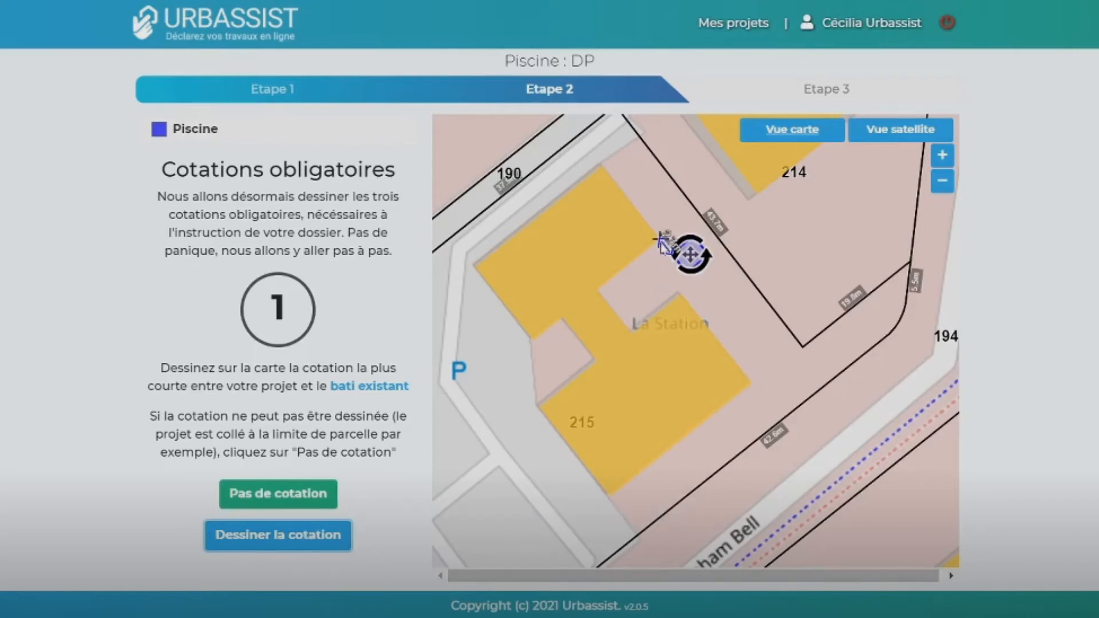
{"action": "left_click", "coordinate": [662, 241]}
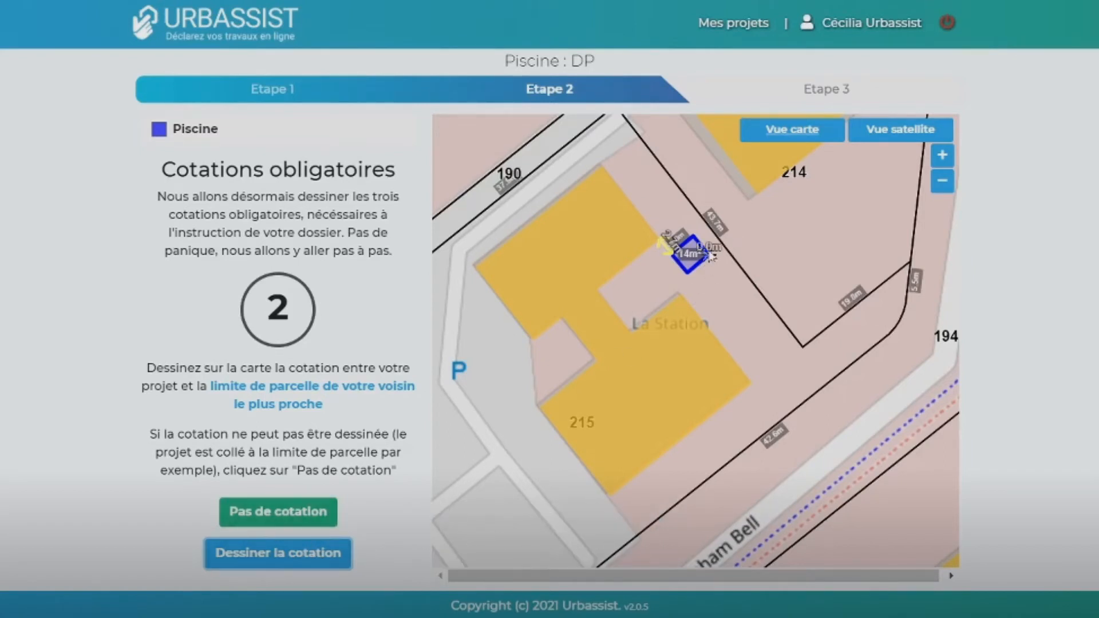
{"action": "left_click", "coordinate": [723, 244]}
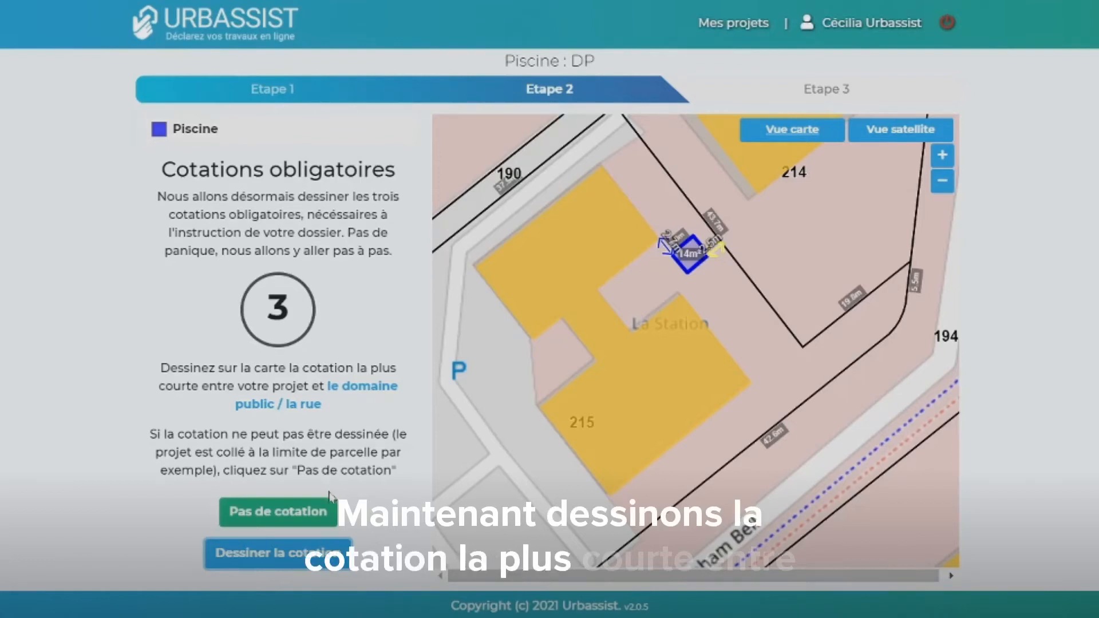
Step: Draw the pool's shortest dimension to the public street, validate the mandatory dimensions and review the generated plans
{"action": "left_click", "coordinate": [262, 559]}
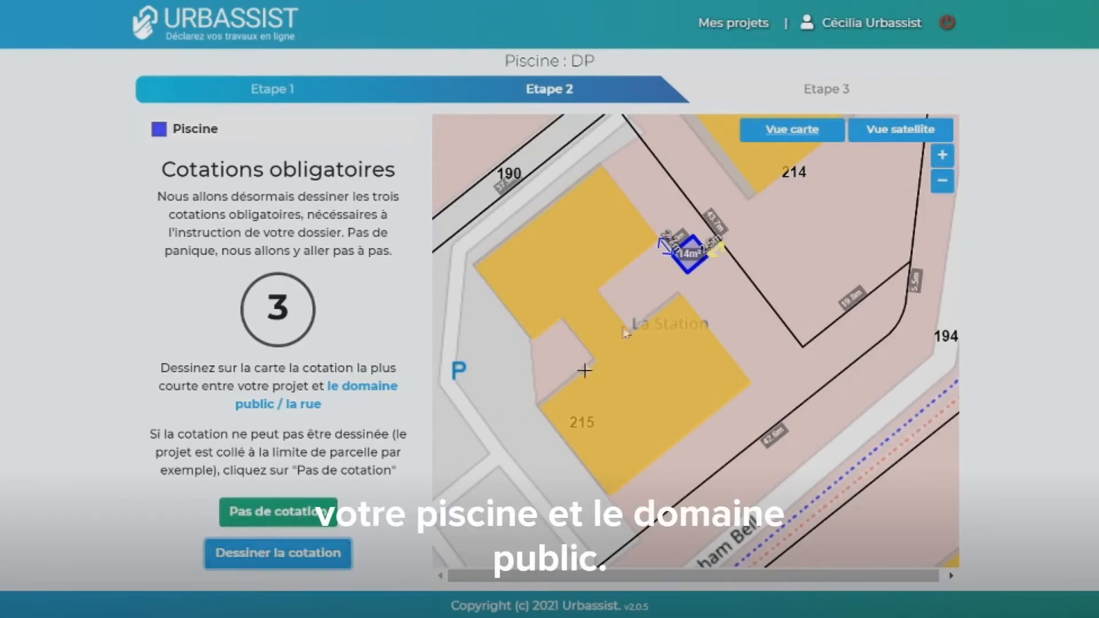
{"action": "left_click", "coordinate": [693, 235]}
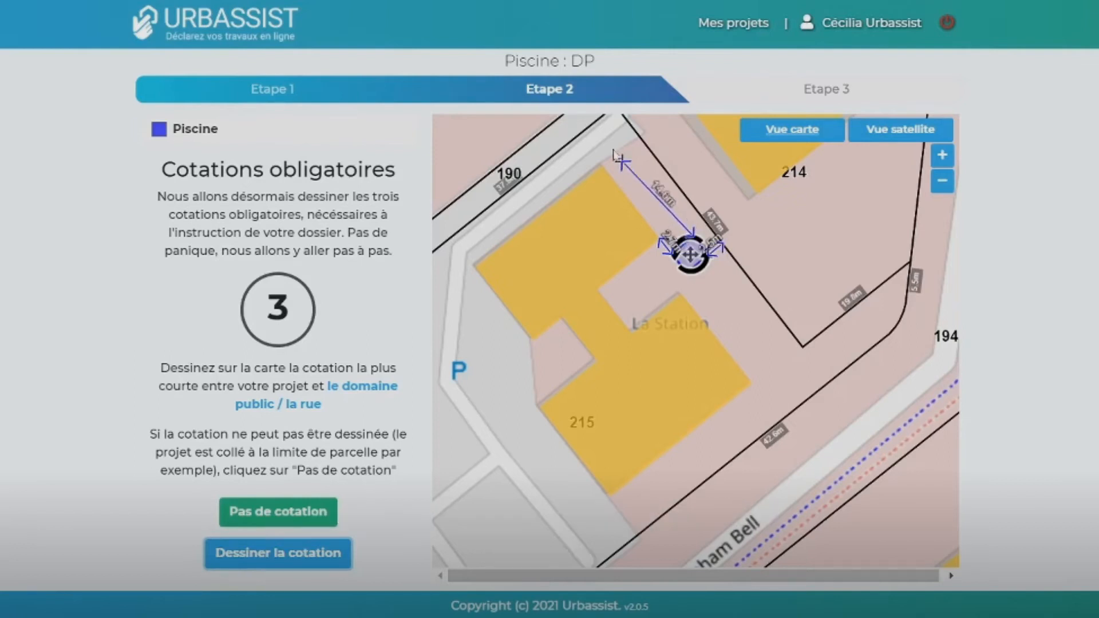
{"action": "left_click", "coordinate": [599, 121]}
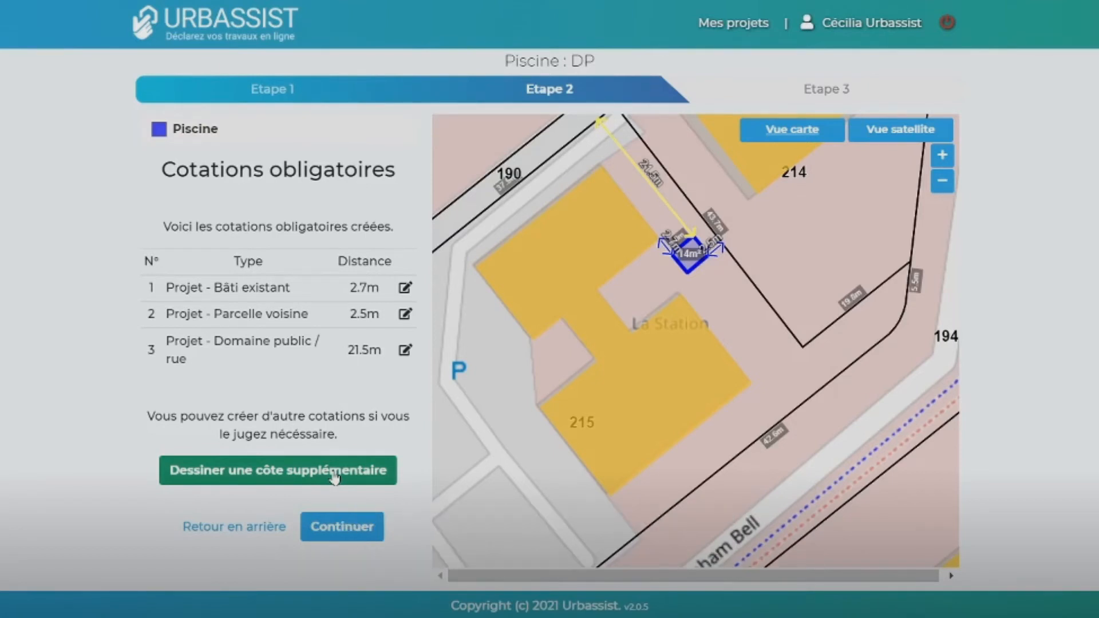
{"action": "left_click", "coordinate": [348, 526]}
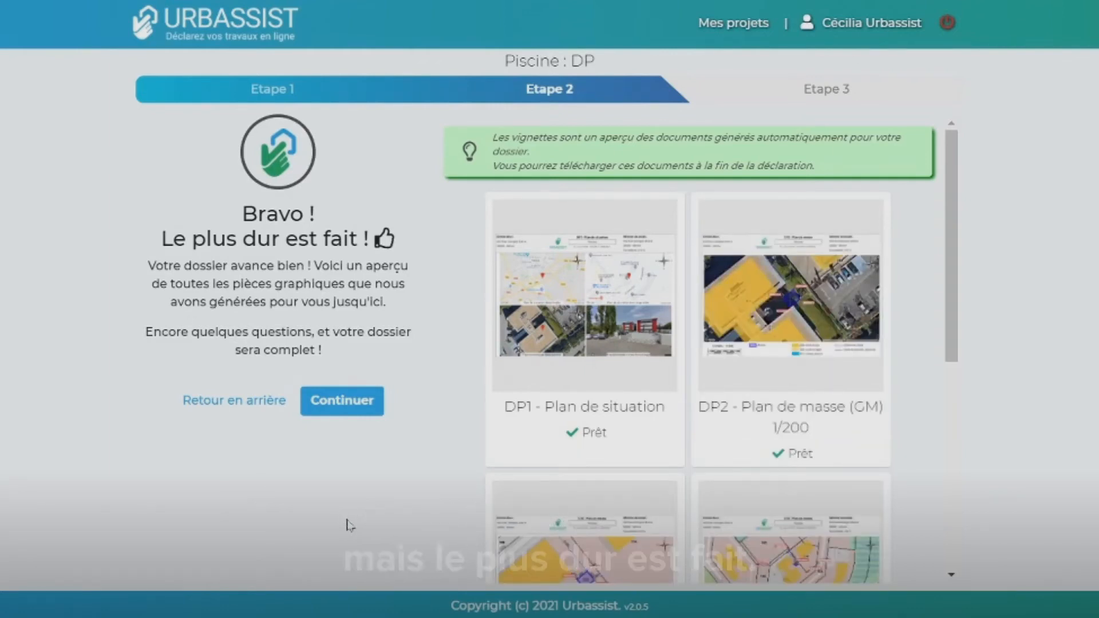
{"action": "scroll", "coordinate": [643, 403], "scroll_direction": "down", "scroll_amount": 8}
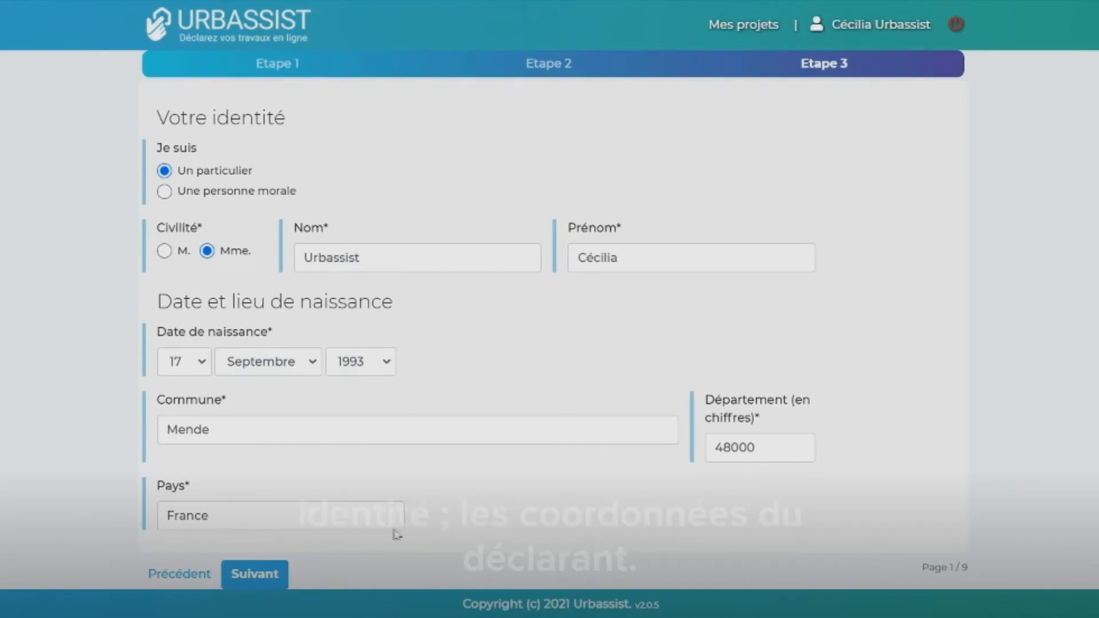
Step: Submit the declarant's identity as a private individual and the contact details, using the project's address and accepting electronic mail
{"action": "left_click", "coordinate": [254, 574]}
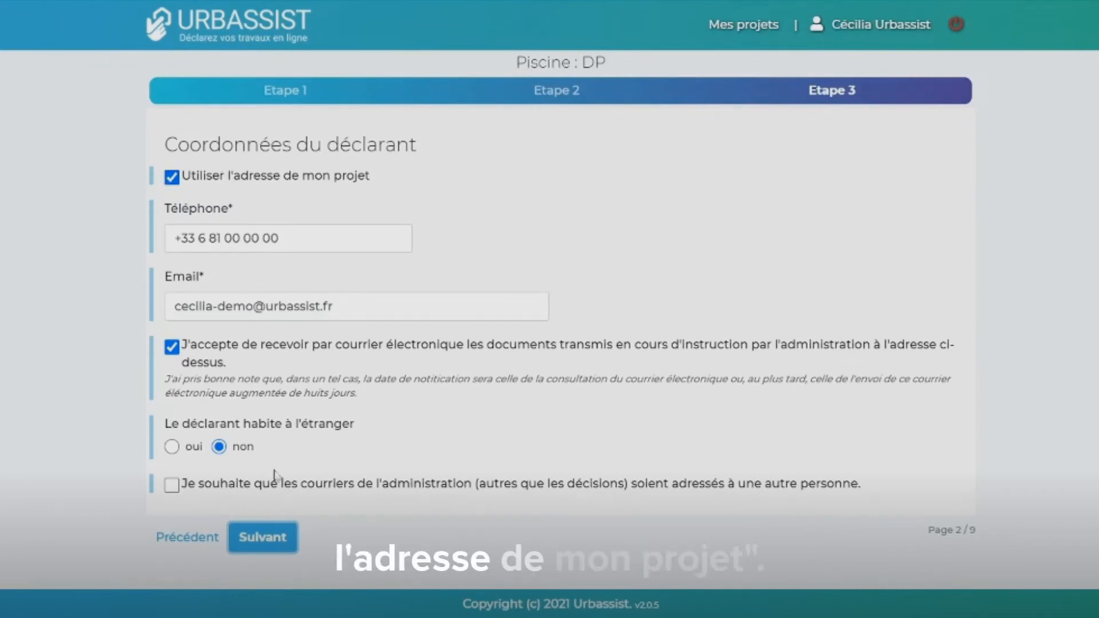
{"action": "left_click", "coordinate": [281, 538]}
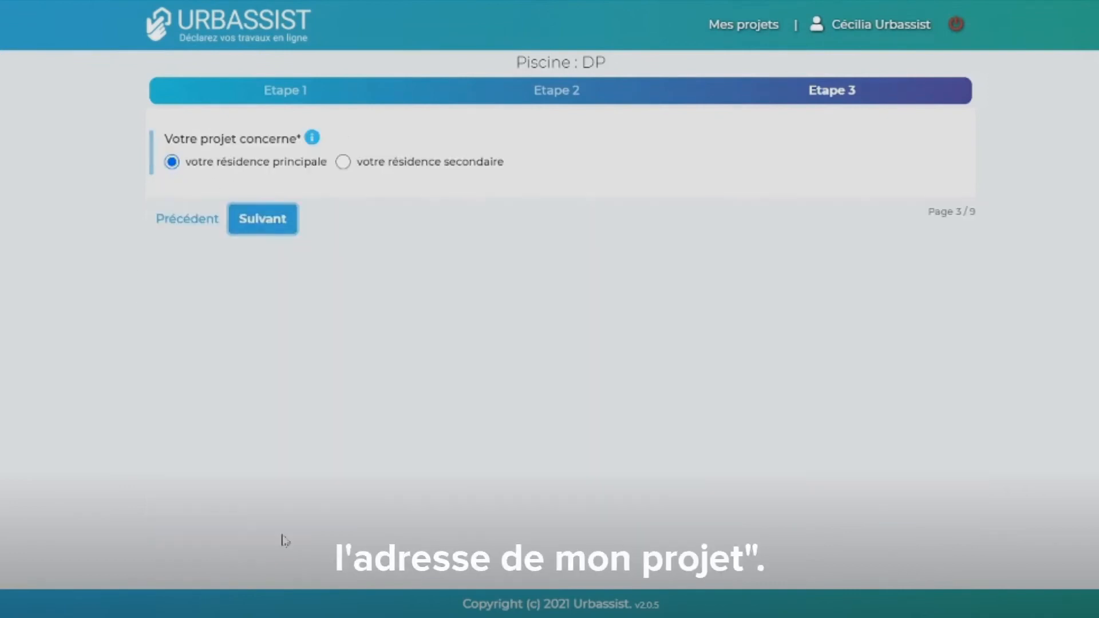
Step: Declare a primary residence on flat, mostly urban land, with no tree felling and access through the project's address
{"action": "left_click", "coordinate": [274, 228]}
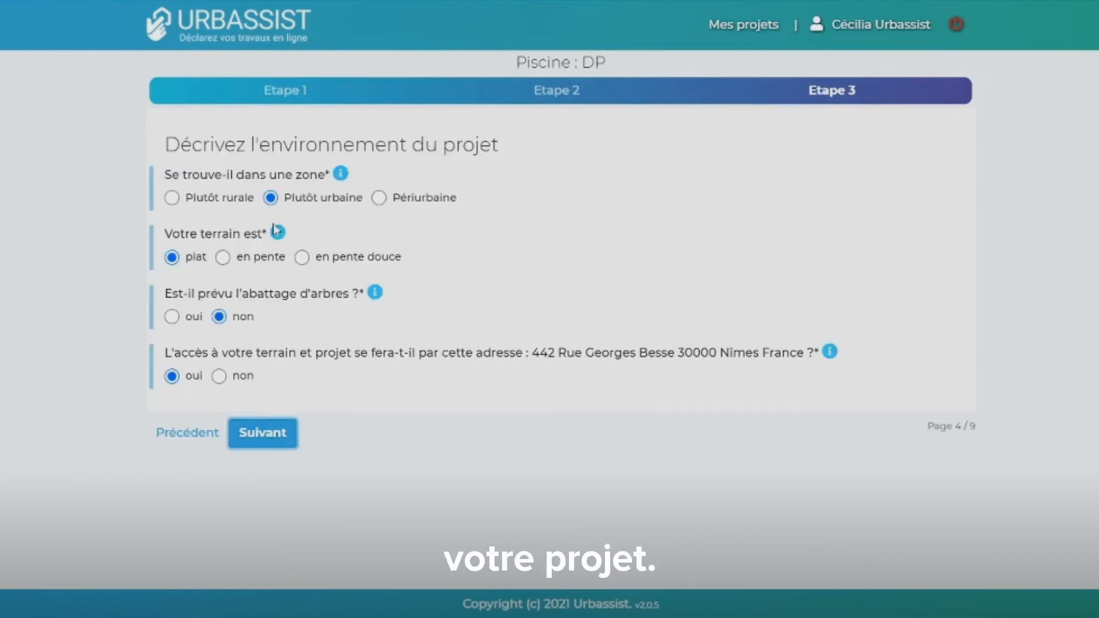
{"action": "left_click", "coordinate": [276, 434]}
{"action": "left_click", "coordinate": [276, 312]}
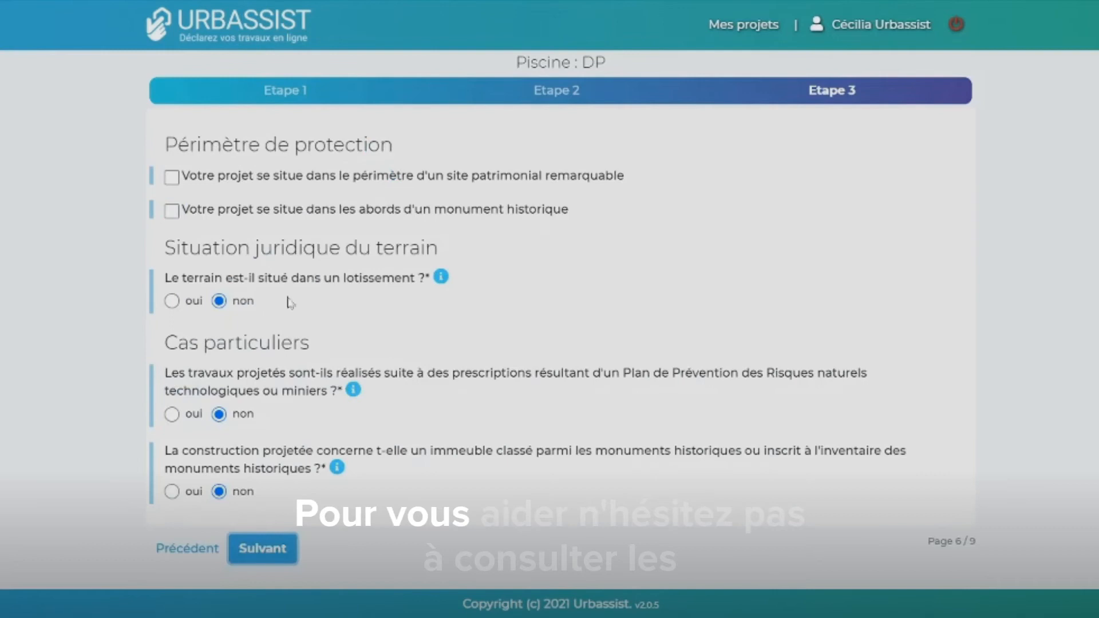
Step: Consult the help on subdivision land and submit "non" for the subdivision, special-case and subsidised-loan questions
{"action": "left_click", "coordinate": [441, 277]}
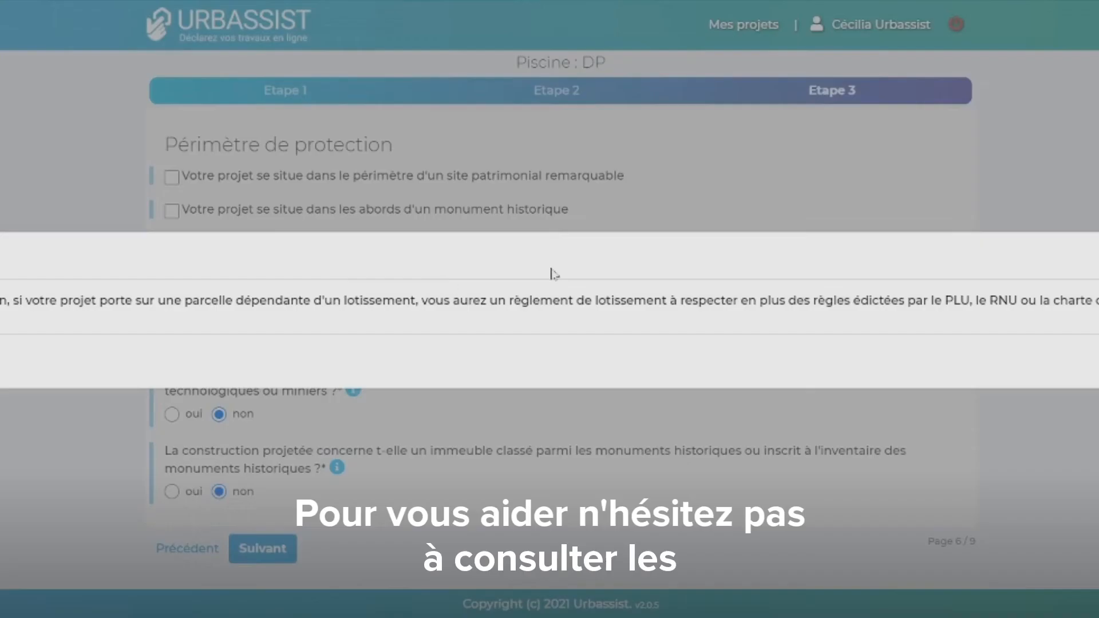
{"action": "left_click", "coordinate": [532, 396]}
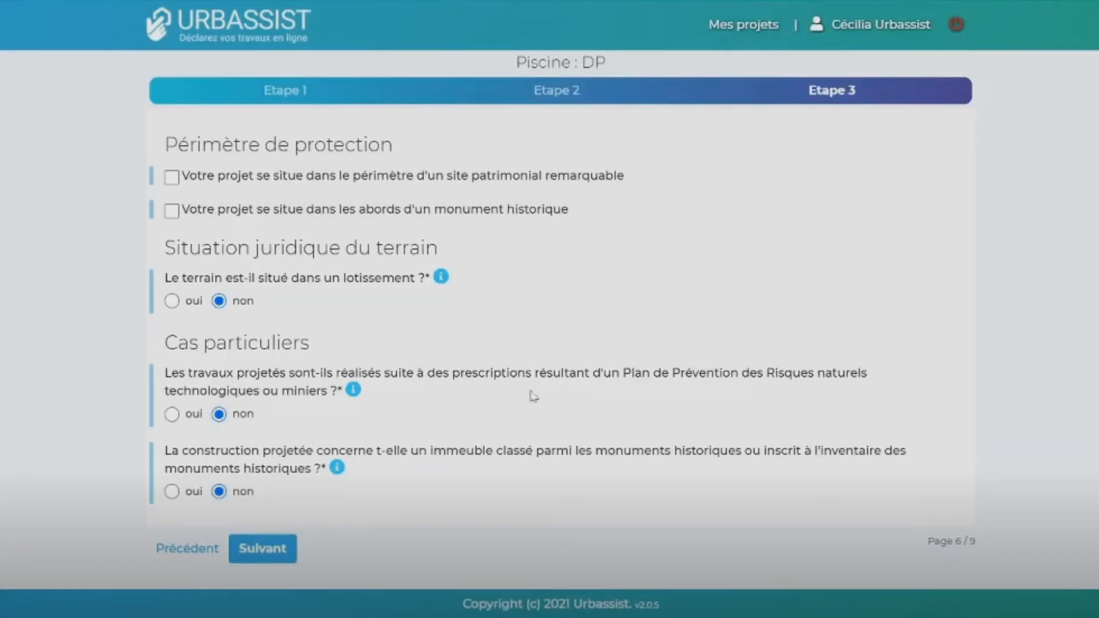
{"action": "left_click", "coordinate": [283, 550]}
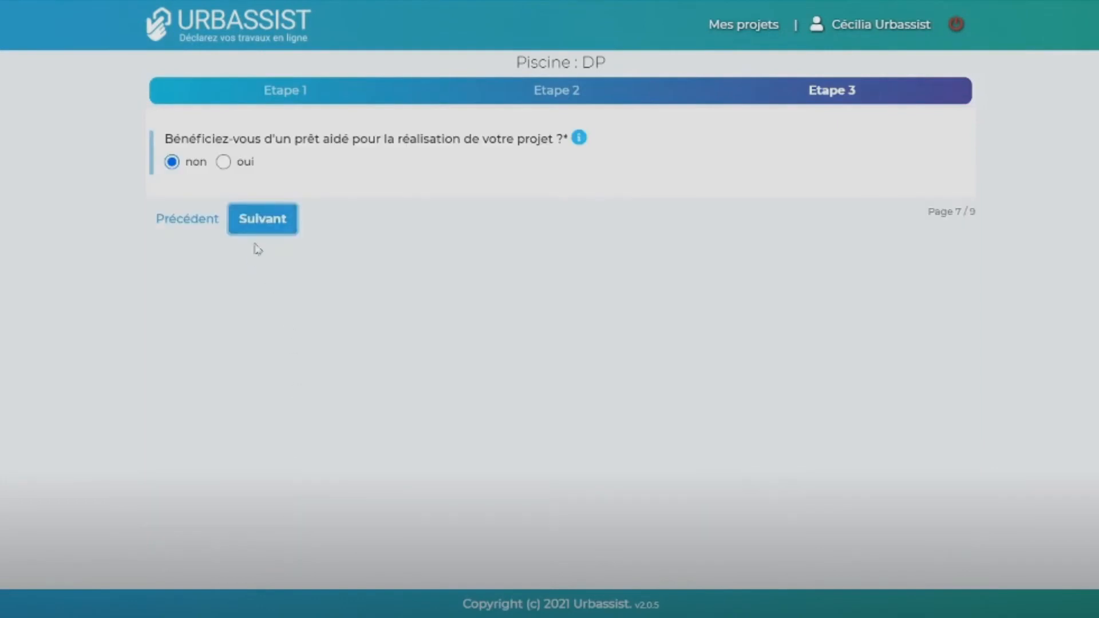
{"action": "left_click", "coordinate": [259, 226]}
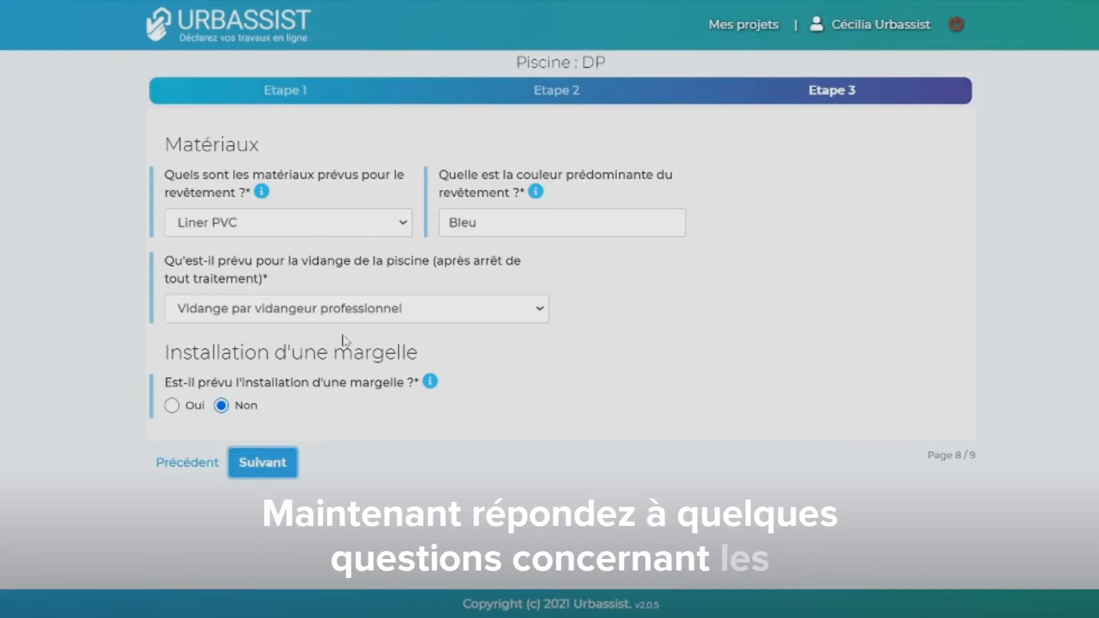
Step: Submit a blue Liner PVC coating, professional drainage and no coping, and accept the declarant's certification and terms of use
{"action": "left_click", "coordinate": [285, 464]}
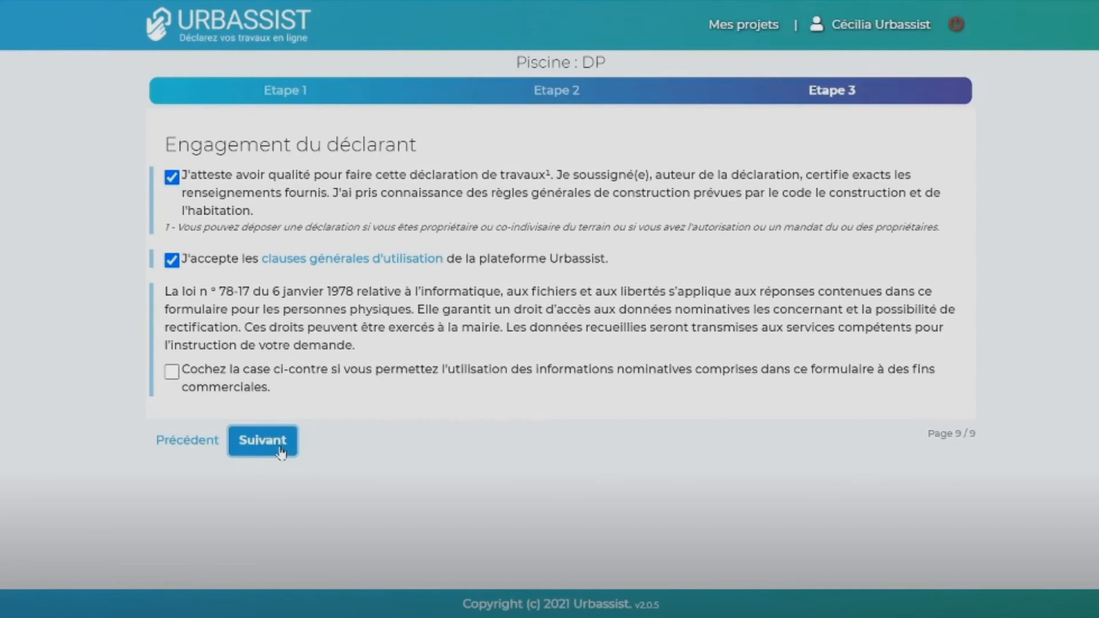
{"action": "left_click", "coordinate": [281, 453]}
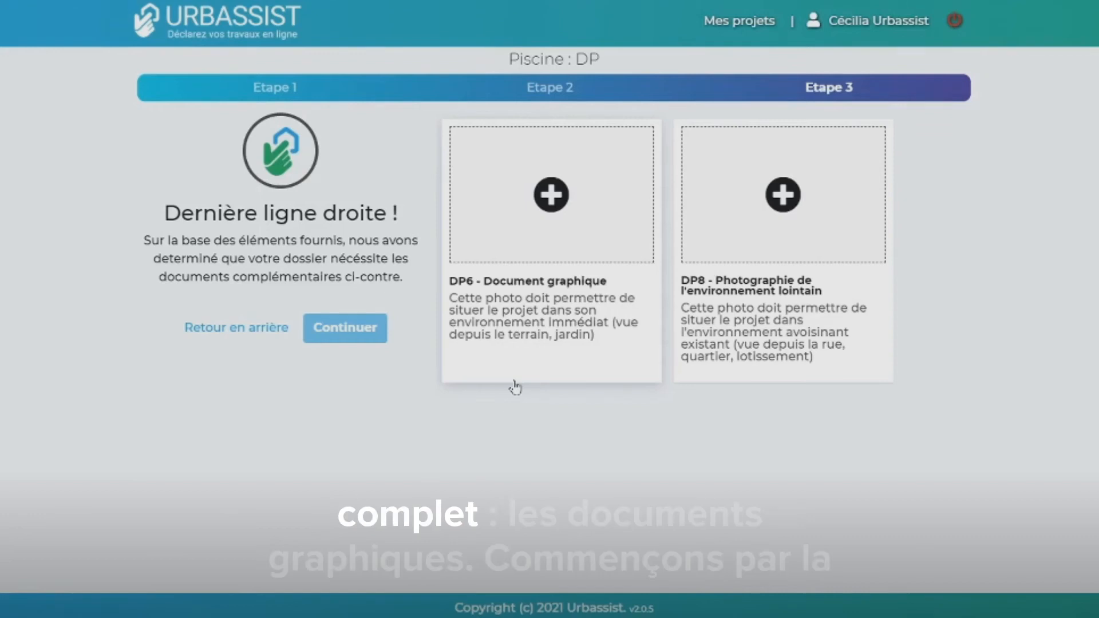
Step: Add the "environnement proche" photo as the DP6 graphic document and mark its viewpoint just southeast of the pool, facing the house
{"action": "left_click", "coordinate": [545, 216]}
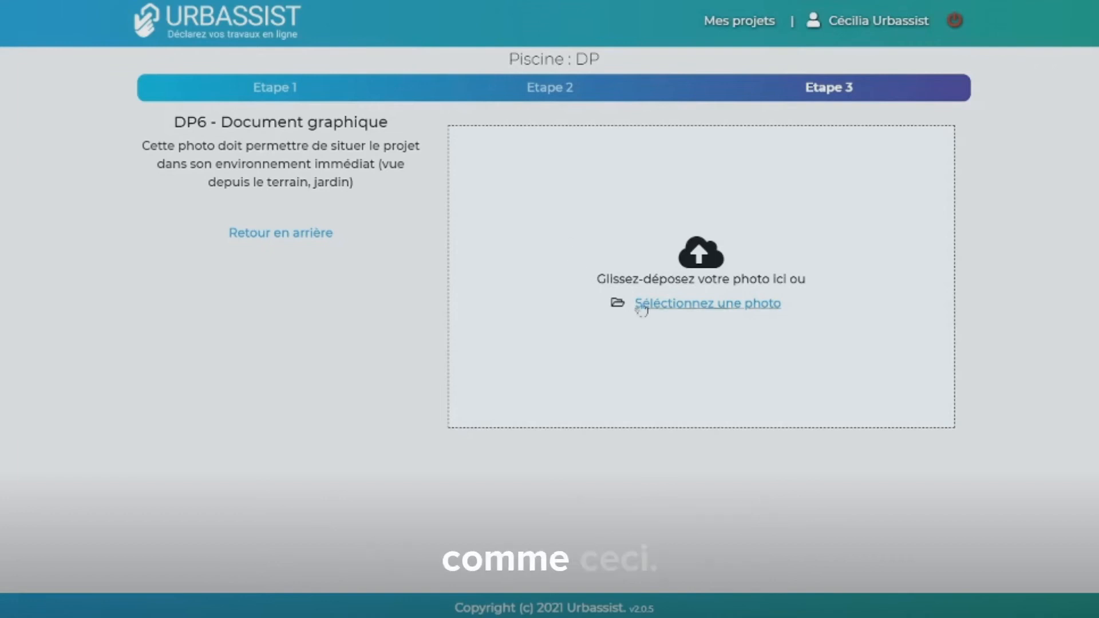
{"action": "left_click", "coordinate": [662, 306]}
{"action": "left_click", "coordinate": [263, 289]}
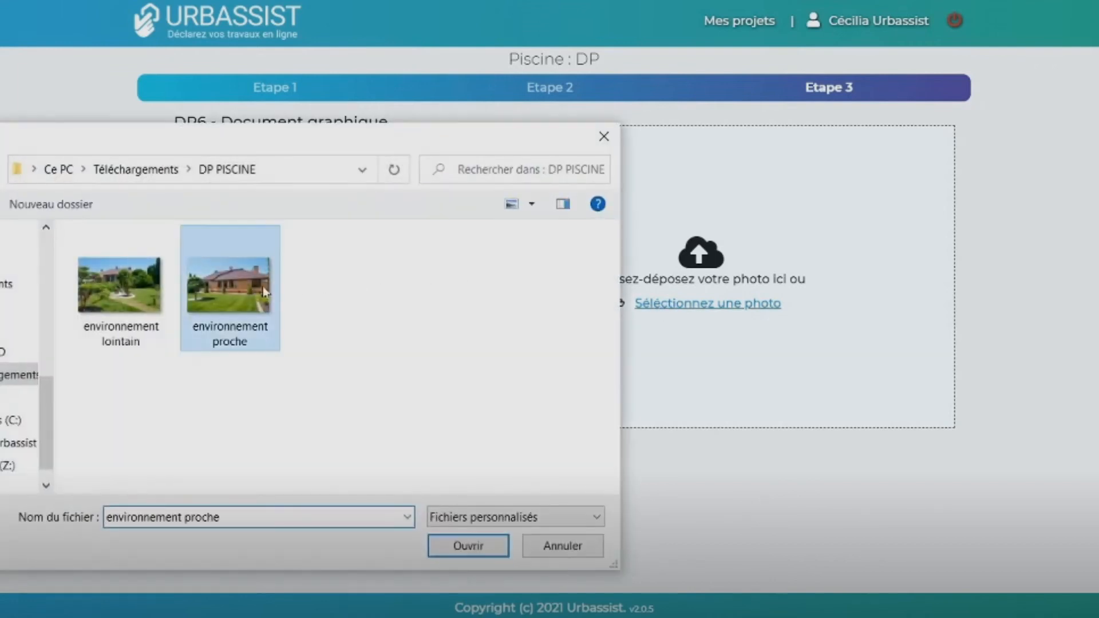
{"action": "left_click", "coordinate": [466, 545]}
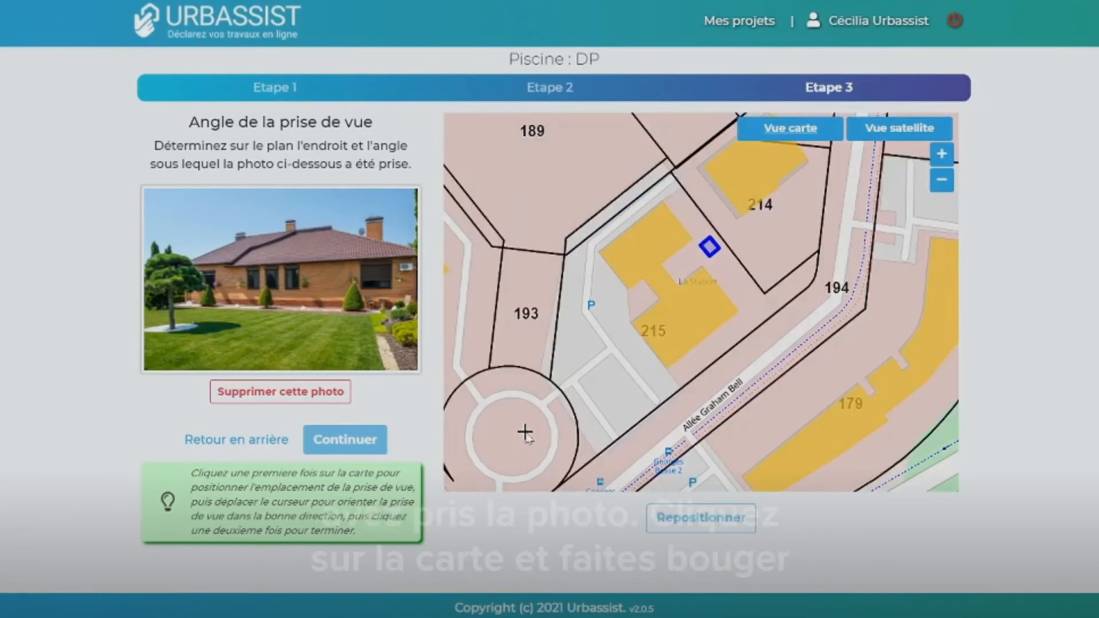
{"action": "left_click", "coordinate": [710, 251]}
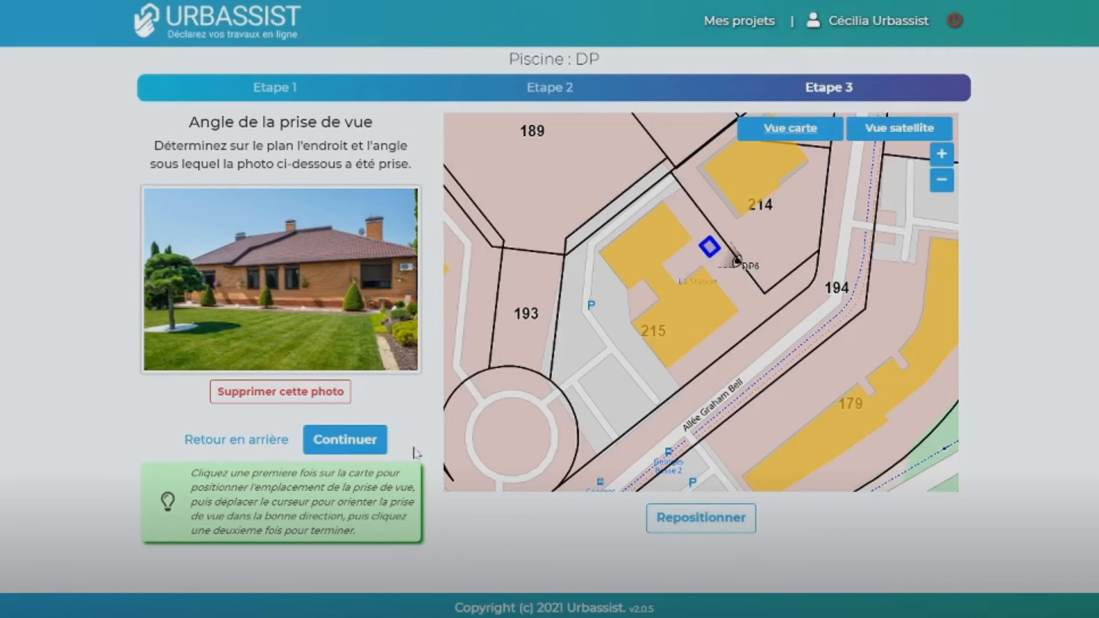
{"action": "left_click", "coordinate": [369, 445]}
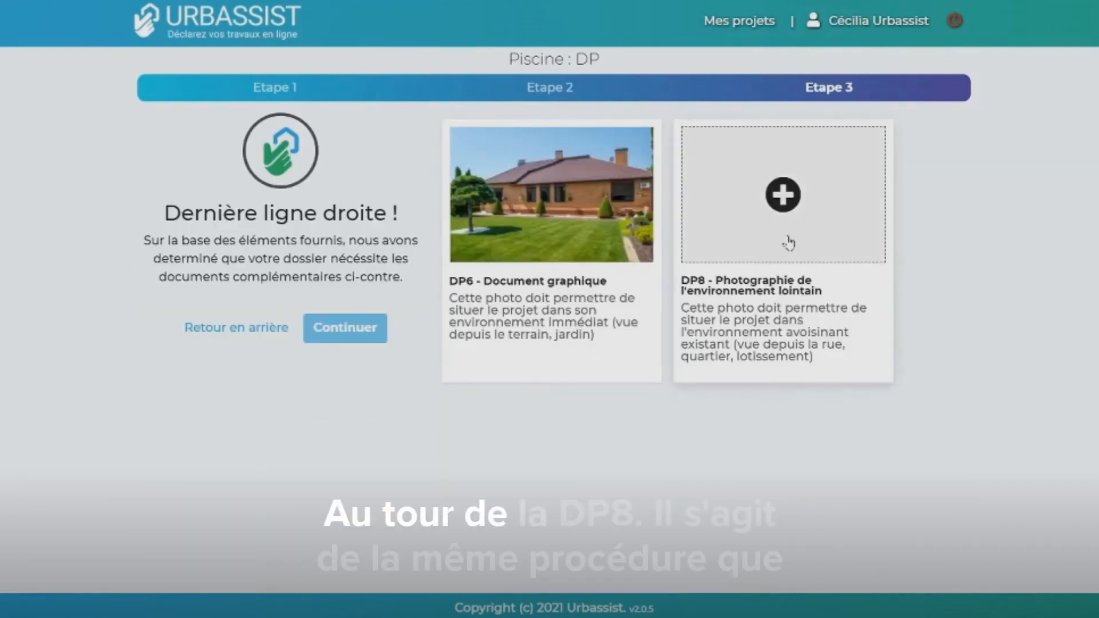
Step: Add the "environnement lointain" photo as DP8 and mark its viewpoint at the northern tip of parcel 215, facing the house
{"action": "left_click", "coordinate": [783, 196]}
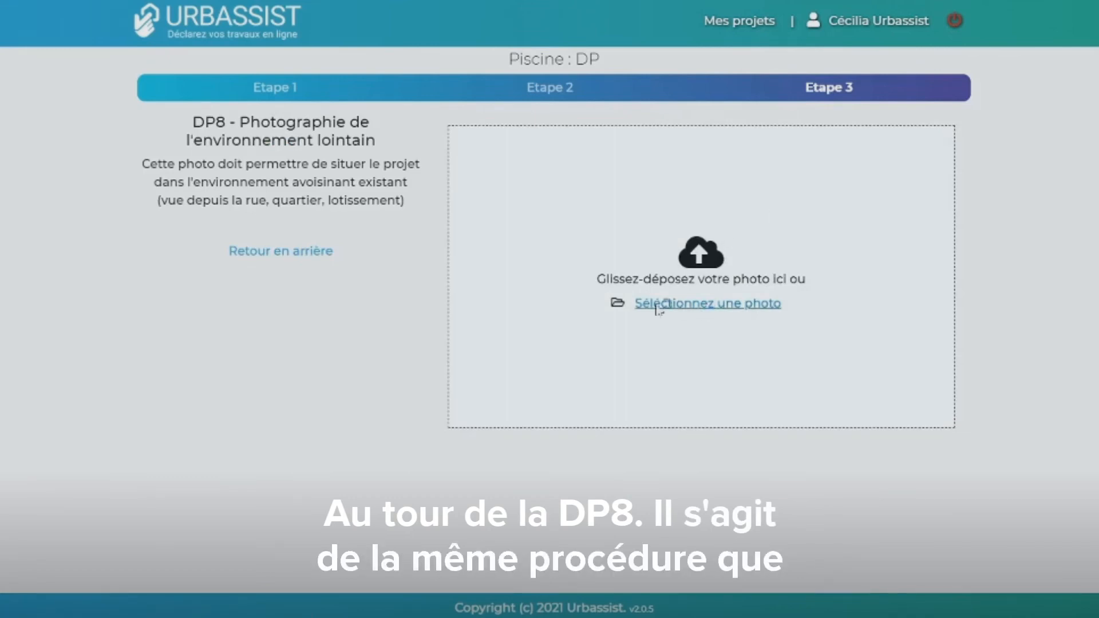
{"action": "left_click", "coordinate": [699, 309]}
{"action": "left_click", "coordinate": [145, 308]}
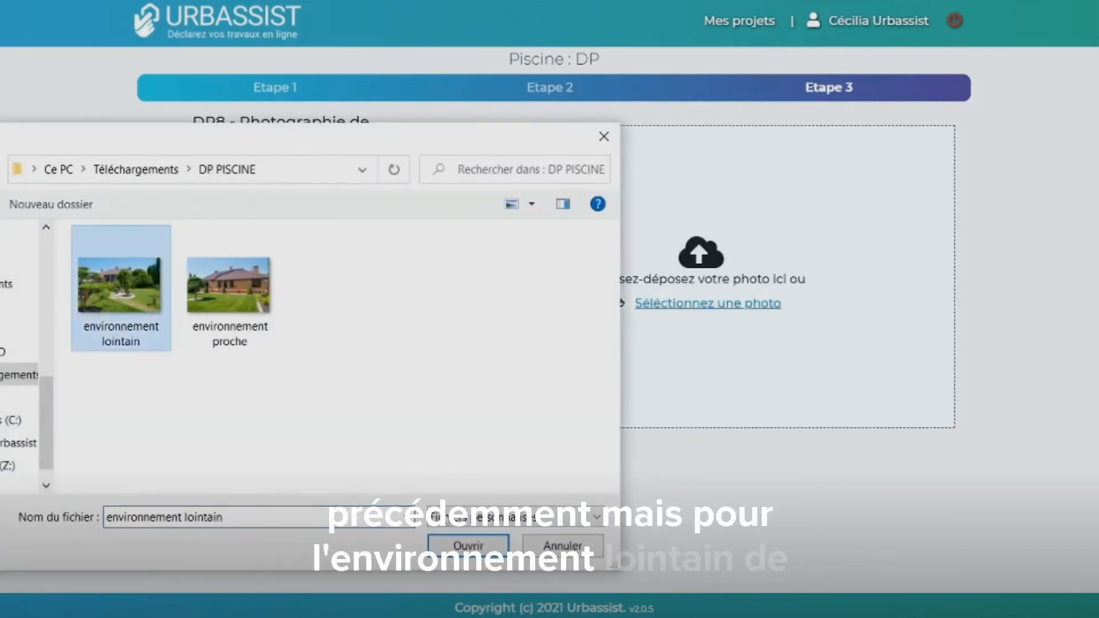
{"action": "left_click", "coordinate": [467, 546]}
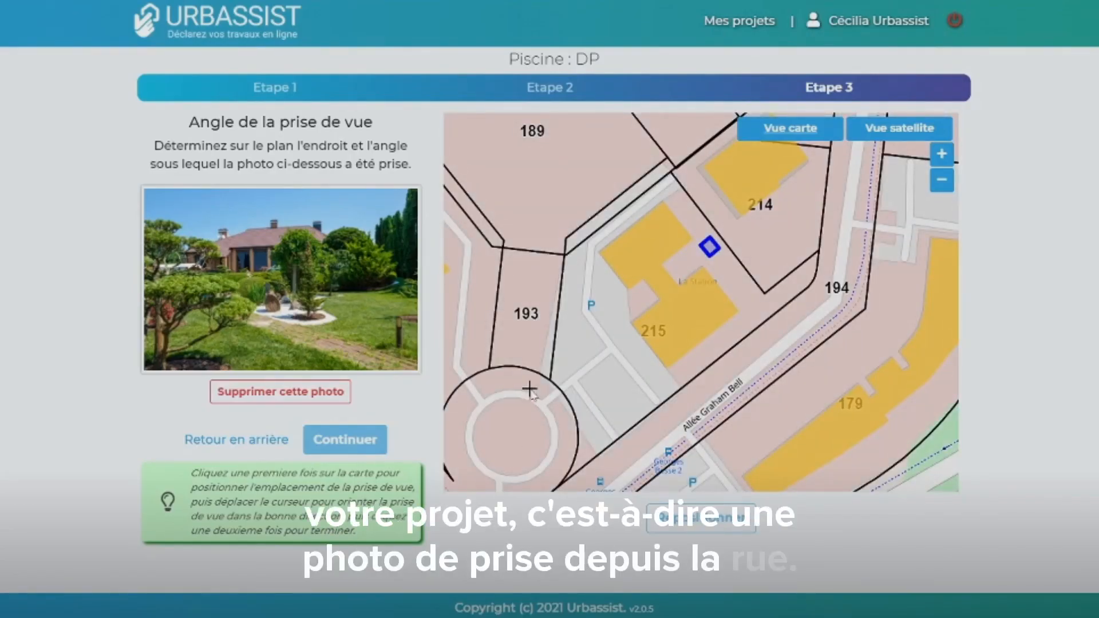
{"action": "left_click", "coordinate": [662, 178]}
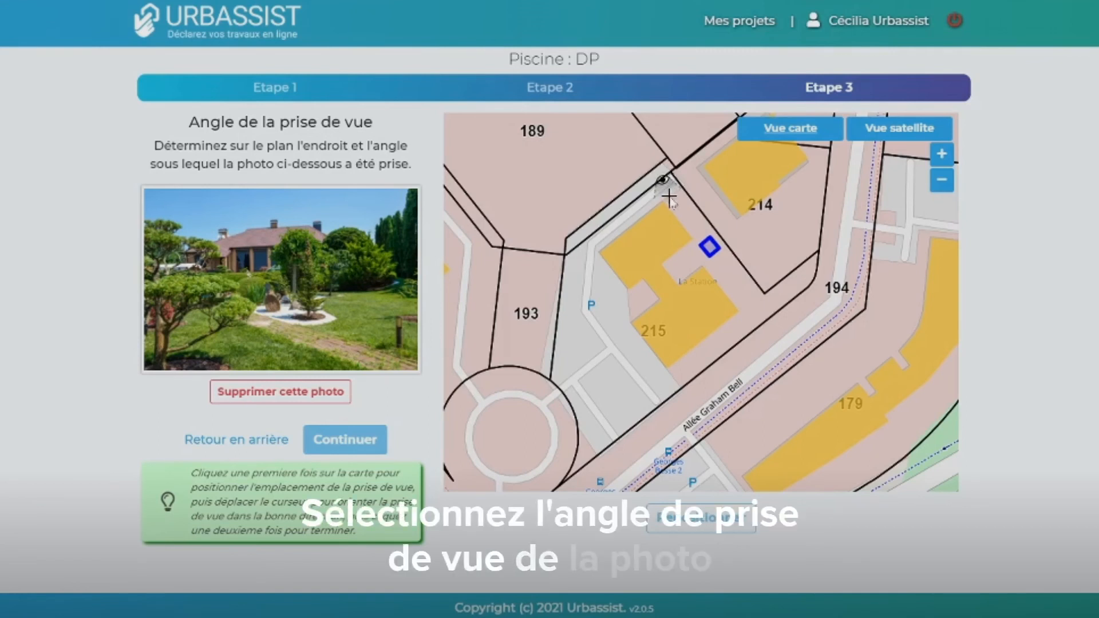
{"action": "left_click", "coordinate": [669, 200]}
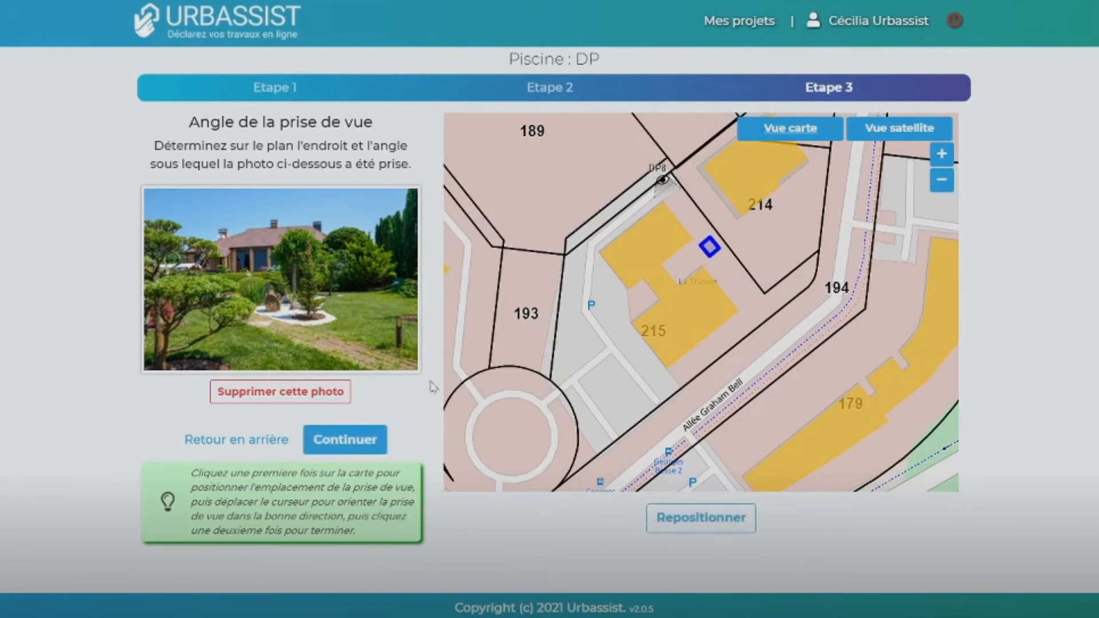
{"action": "left_click", "coordinate": [369, 439]}
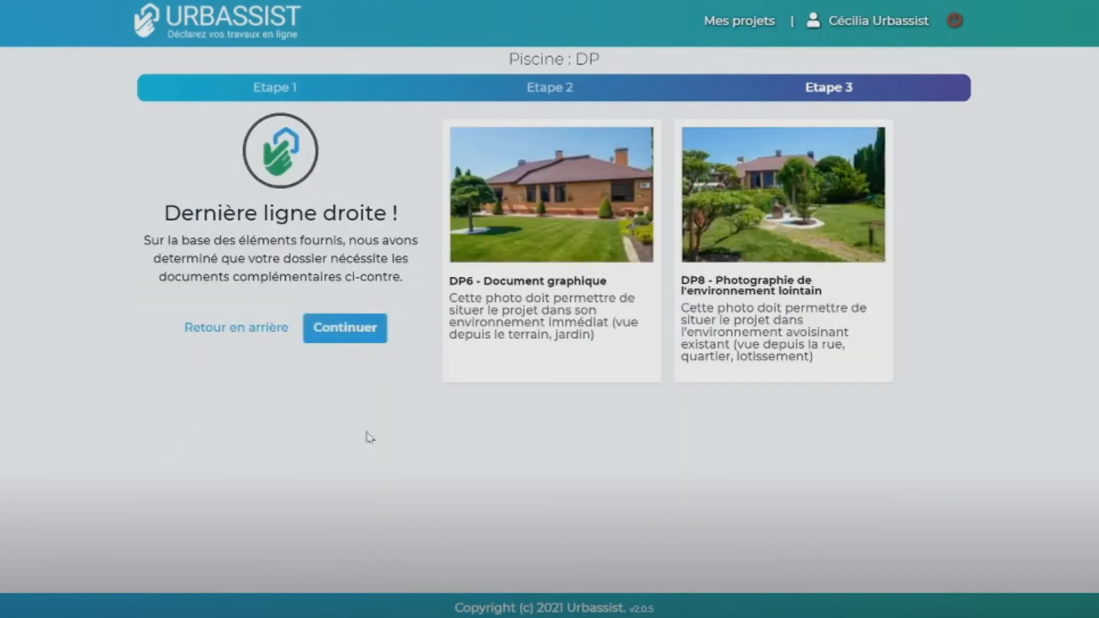
Step: Draw the pool as a closed four-sided shape on the lawn in the landscape integration photo and submit the drawing
{"action": "left_click", "coordinate": [354, 334]}
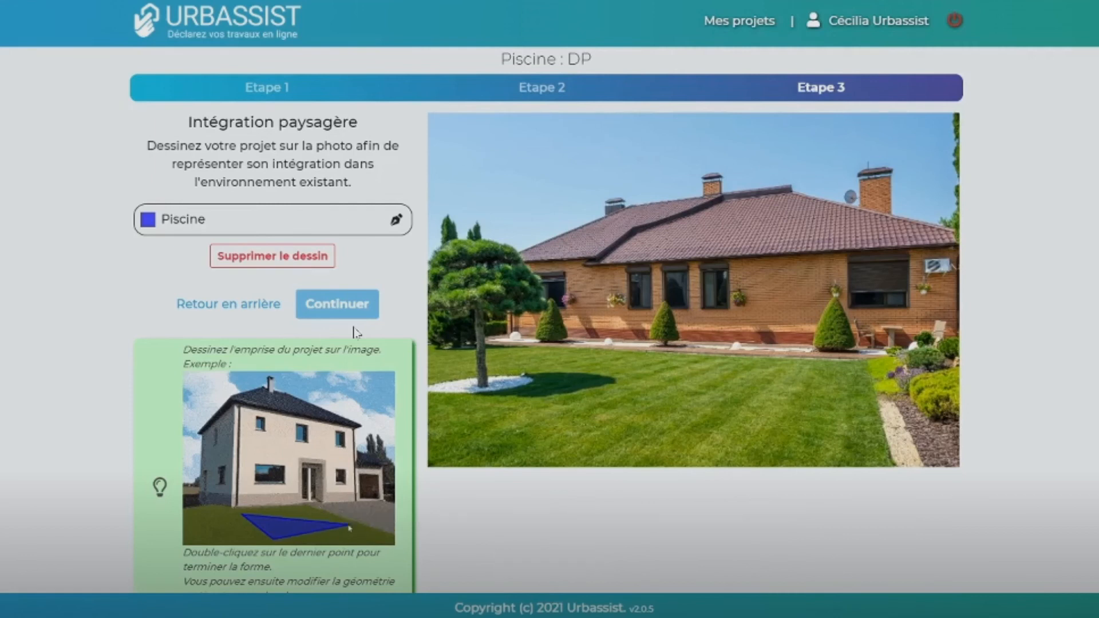
{"action": "left_click", "coordinate": [448, 389]}
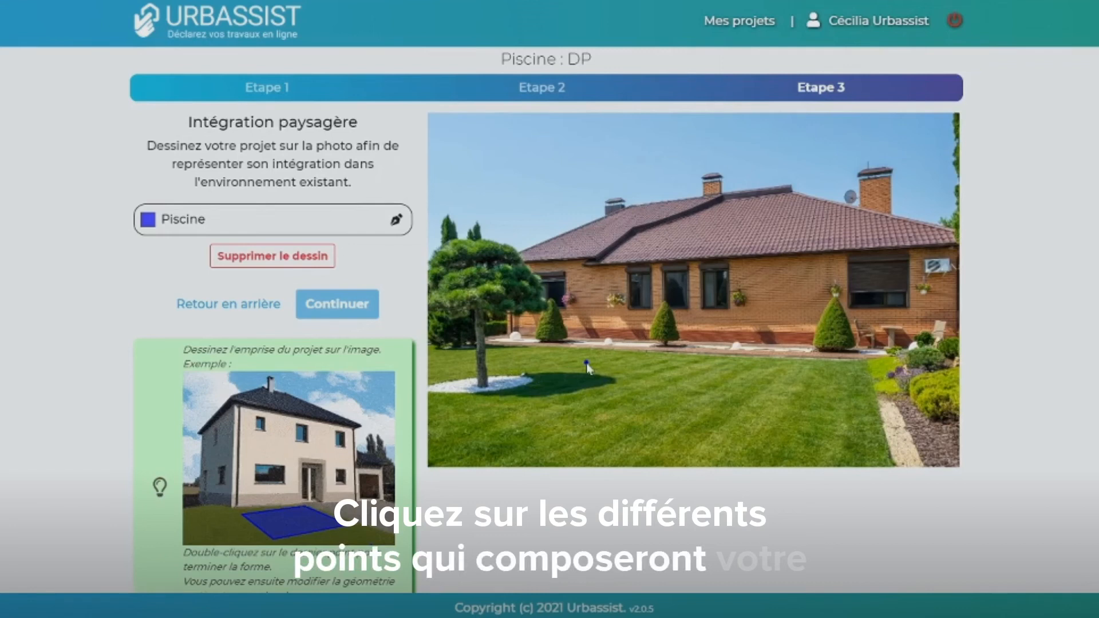
{"action": "left_click", "coordinate": [586, 363]}
{"action": "left_click", "coordinate": [846, 375]}
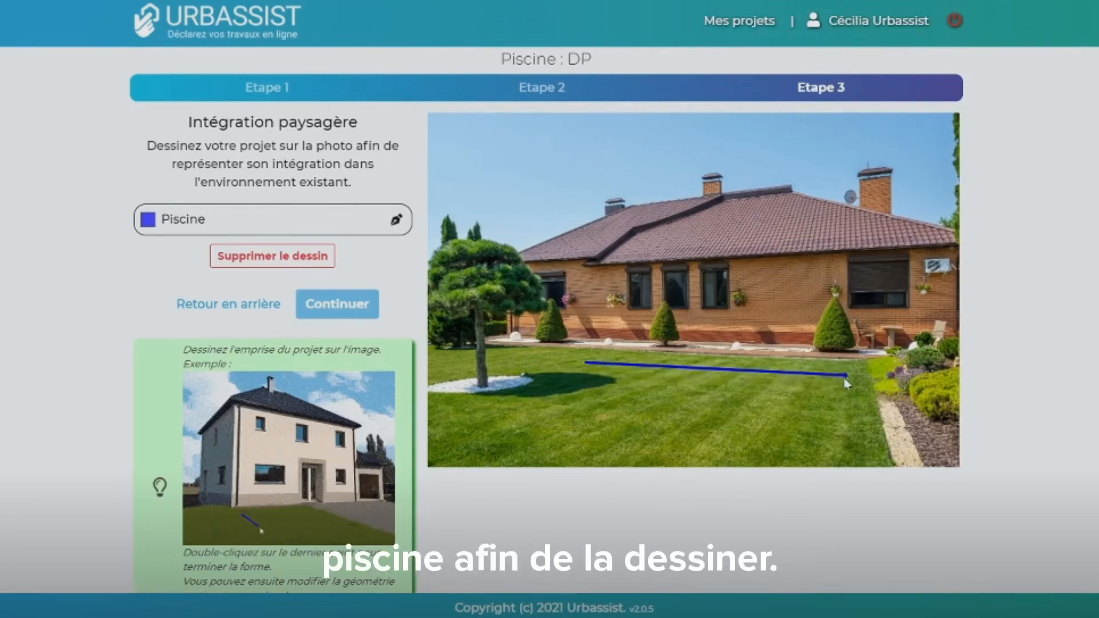
{"action": "left_click", "coordinate": [828, 443]}
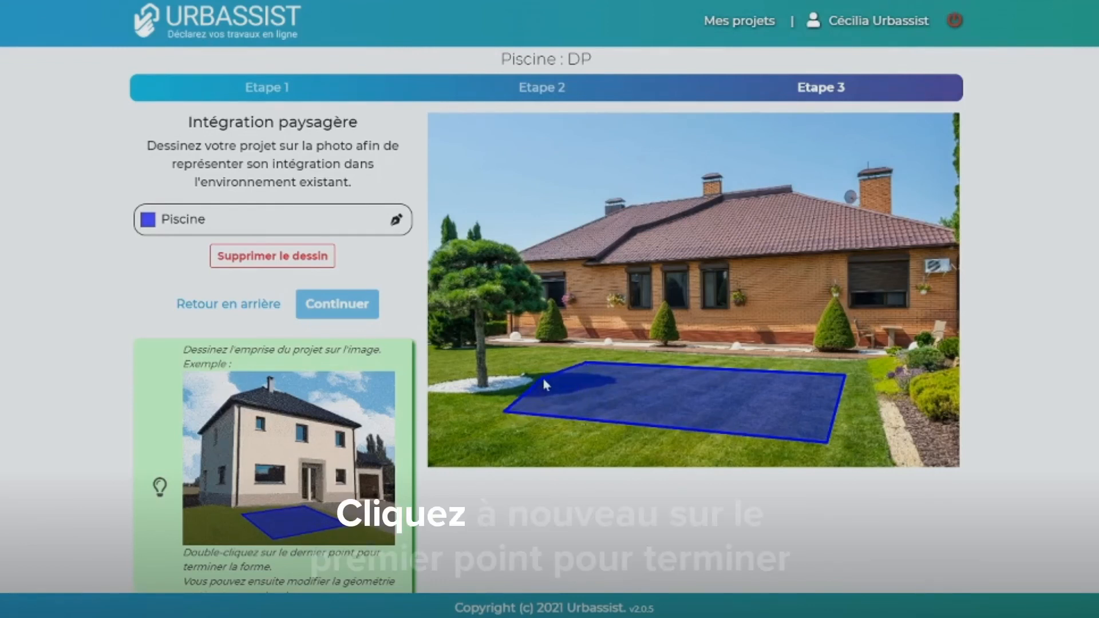
{"action": "left_click", "coordinate": [585, 363]}
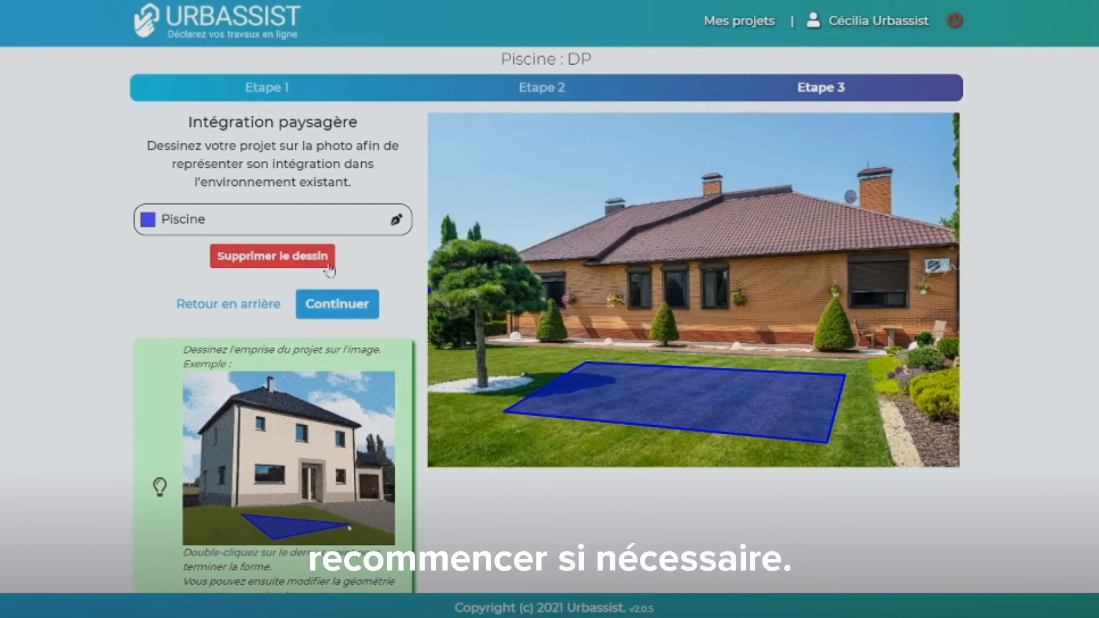
{"action": "left_click", "coordinate": [360, 308]}
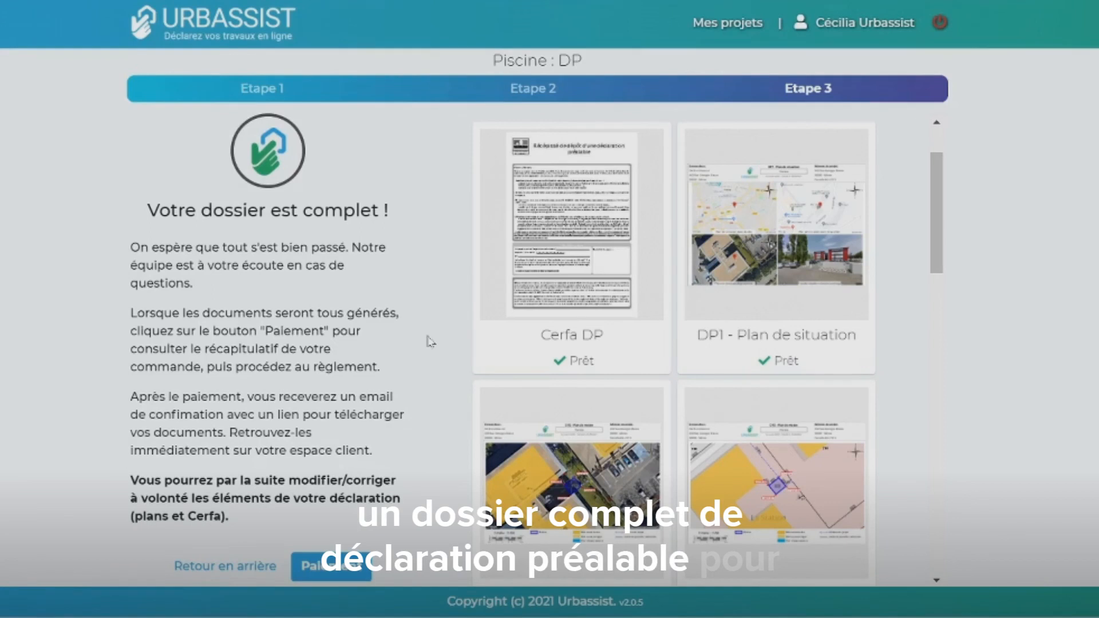
Step: Review the generated declaration documents from the Cerfa to the complementary notice, and proceed to the payment options for the file
{"action": "scroll", "coordinate": [673, 358], "scroll_direction": "down", "scroll_amount": 5}
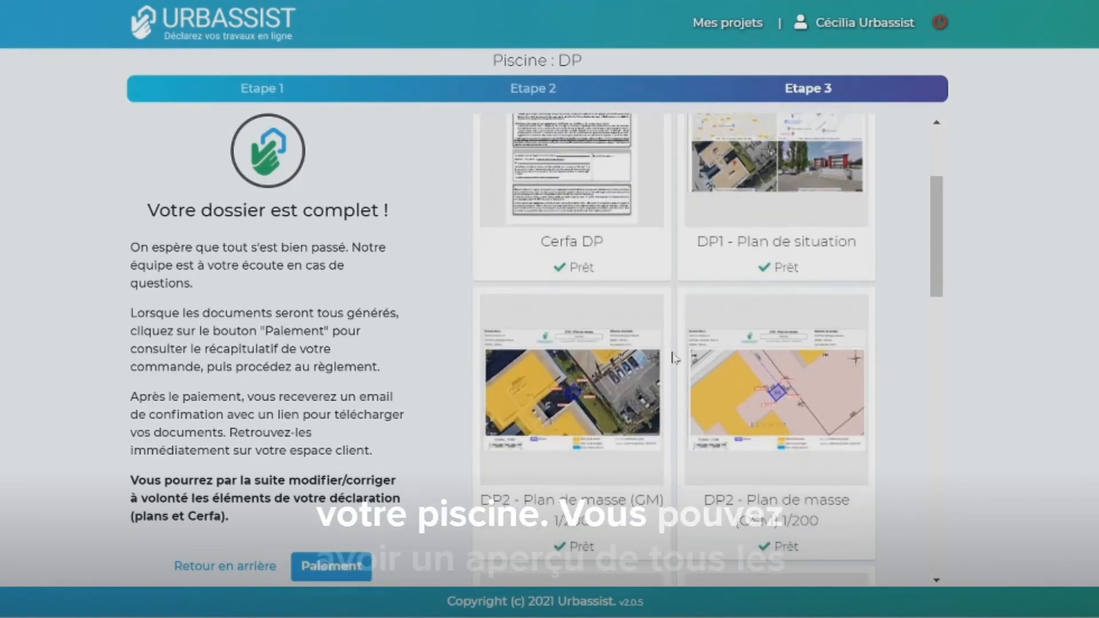
{"action": "scroll", "coordinate": [673, 358], "scroll_direction": "down", "scroll_amount": 6}
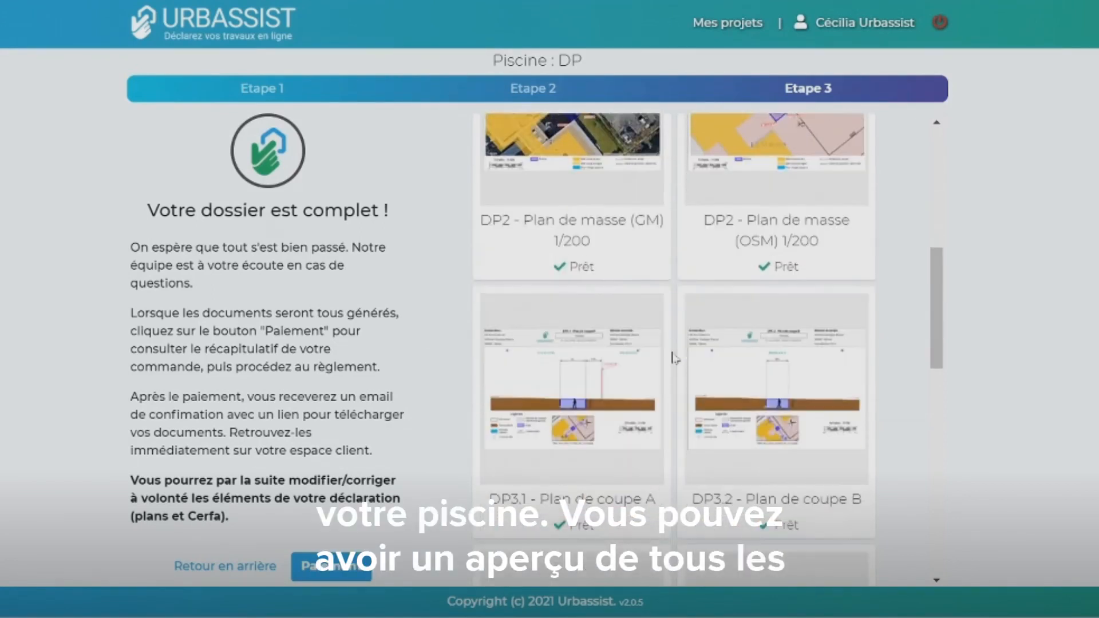
{"action": "scroll", "coordinate": [673, 358], "scroll_direction": "down", "scroll_amount": 6}
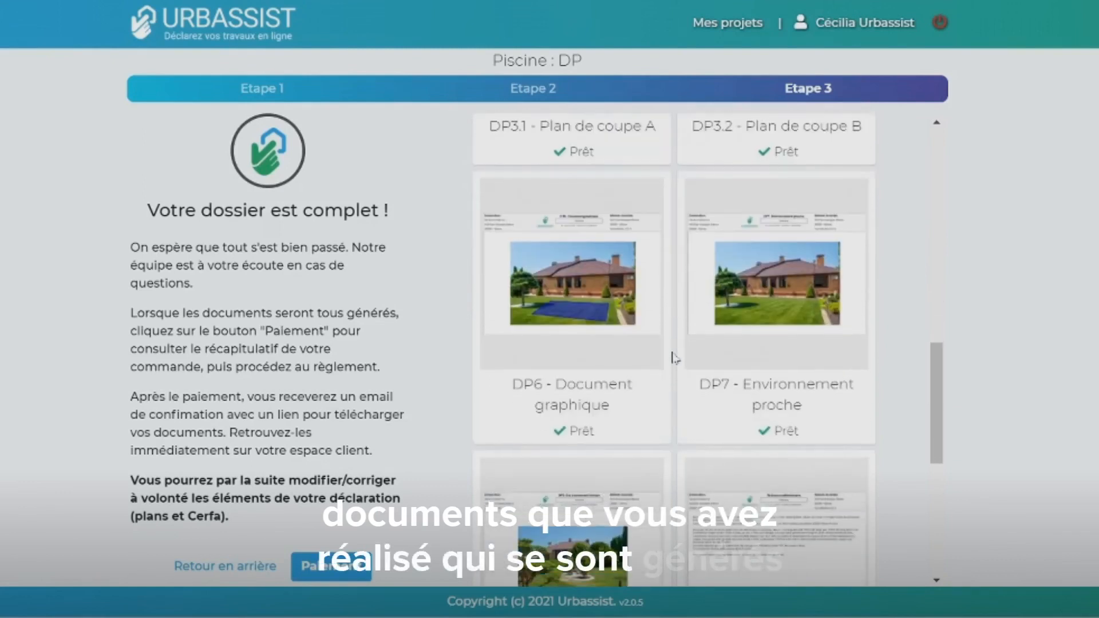
{"action": "scroll", "coordinate": [673, 357], "scroll_direction": "down", "scroll_amount": 3}
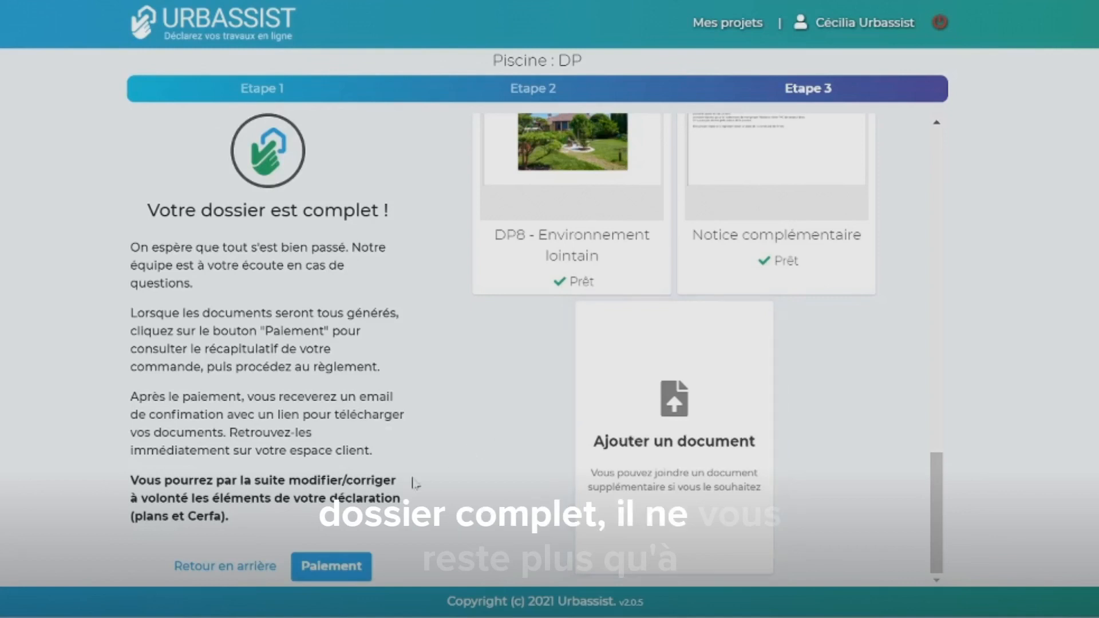
{"action": "left_click", "coordinate": [336, 566]}
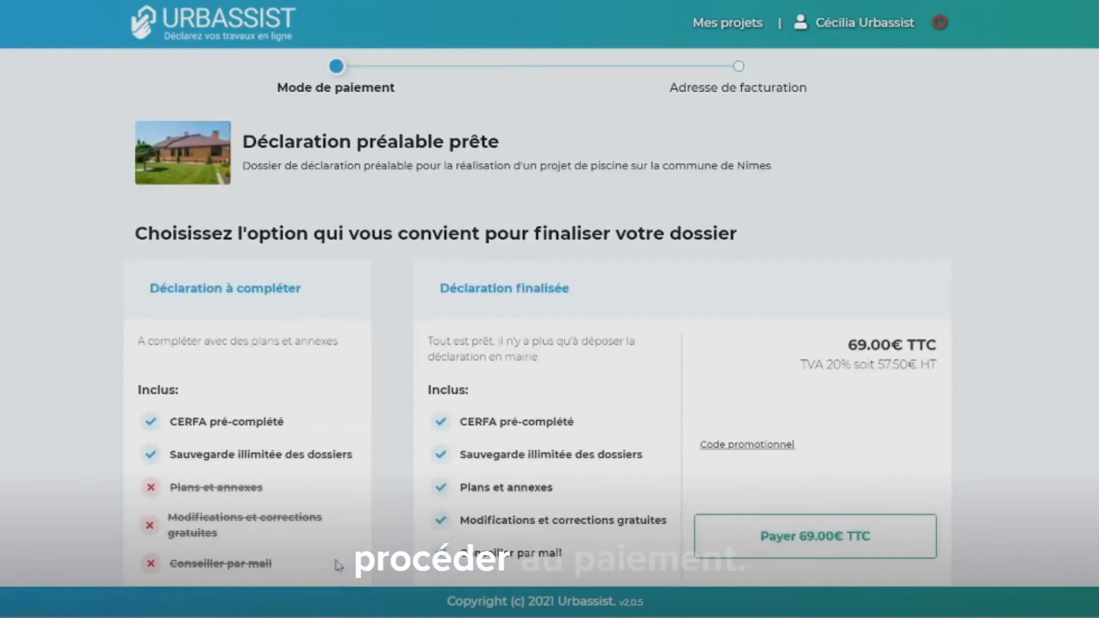
{"action": "scroll", "coordinate": [349, 504], "scroll_direction": "down", "scroll_amount": 2}
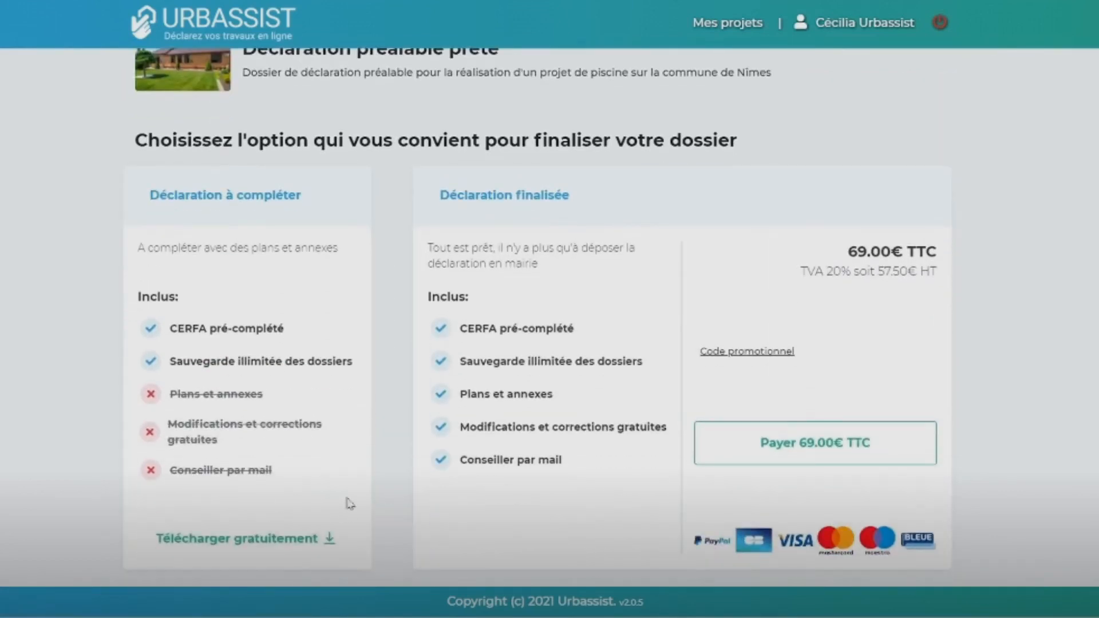